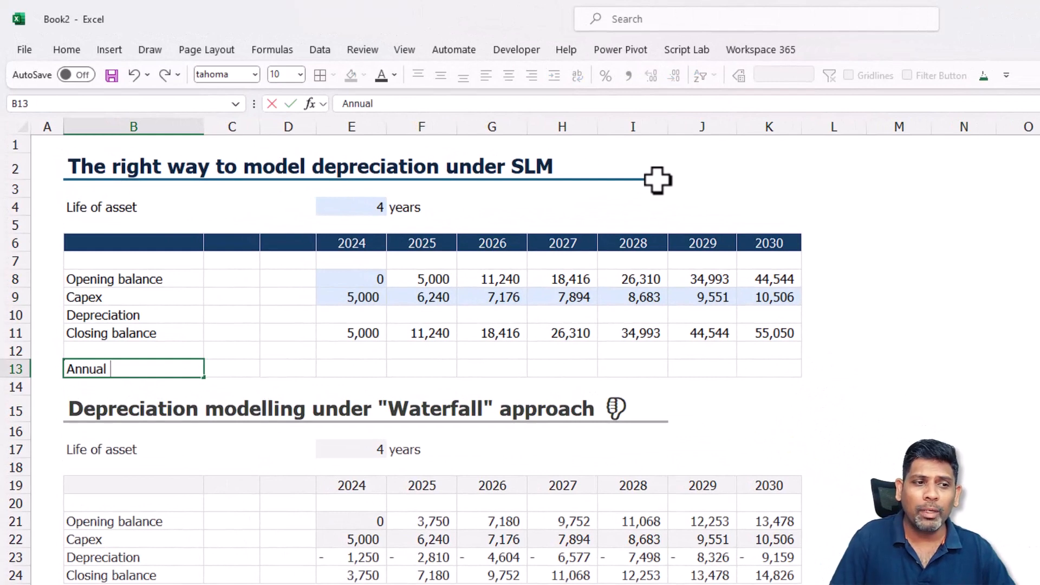
Label cell B13 "Annual depreciation of the capex"
text(f the capex)
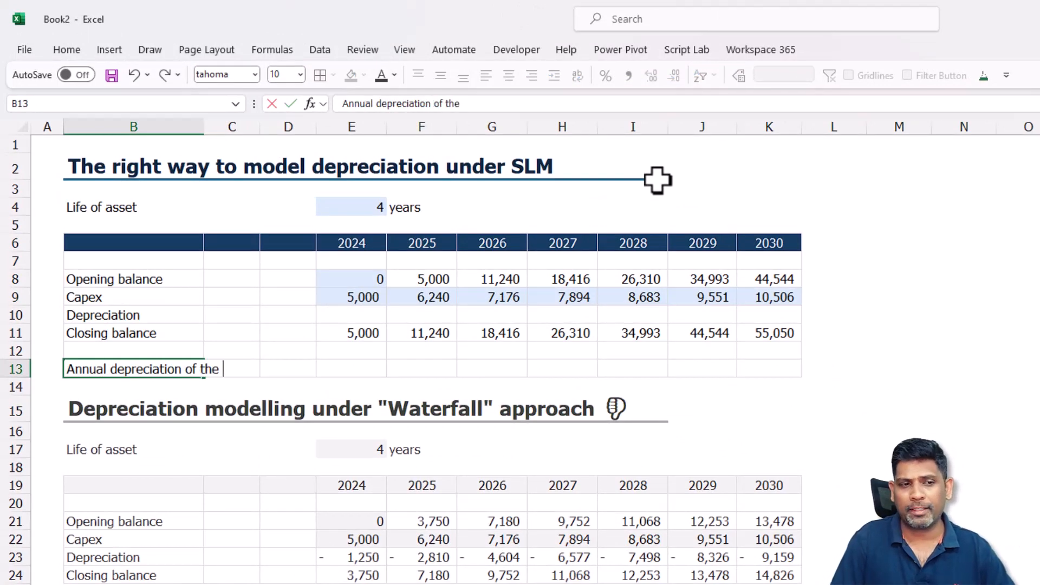
key(Tab)
key(Tab)
key(Tab)
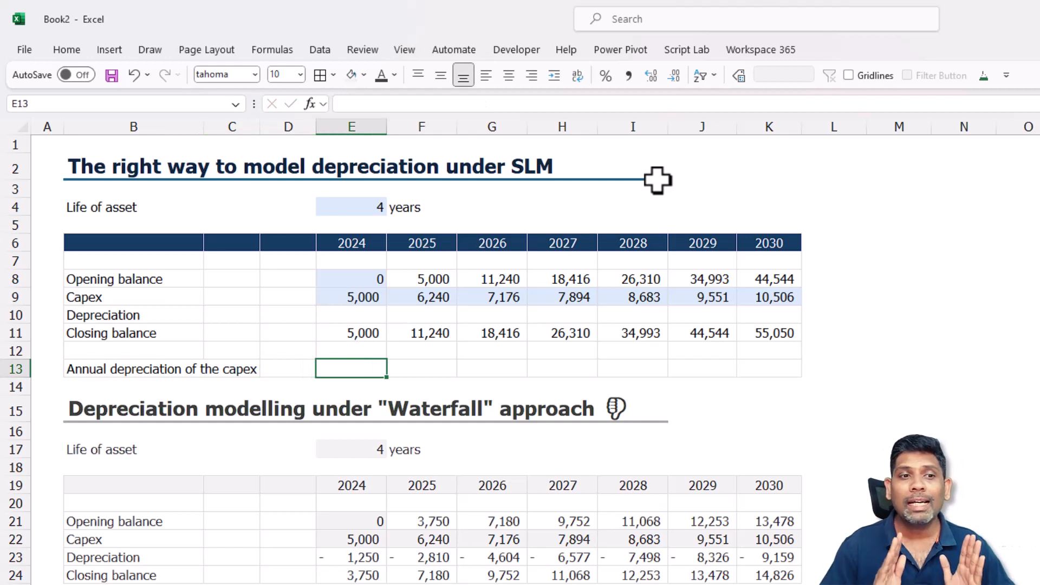
Calculate the 2024 annual depreciation in E13 with the formula =E9/$E$4
text(=)
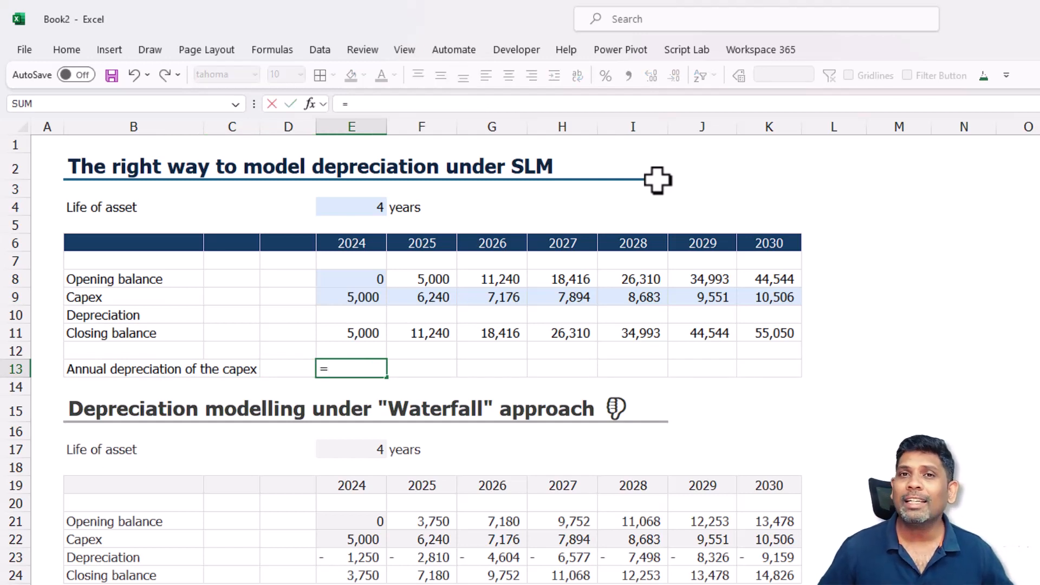
key(Up)
key(Up)
key(Up)
key(Up)
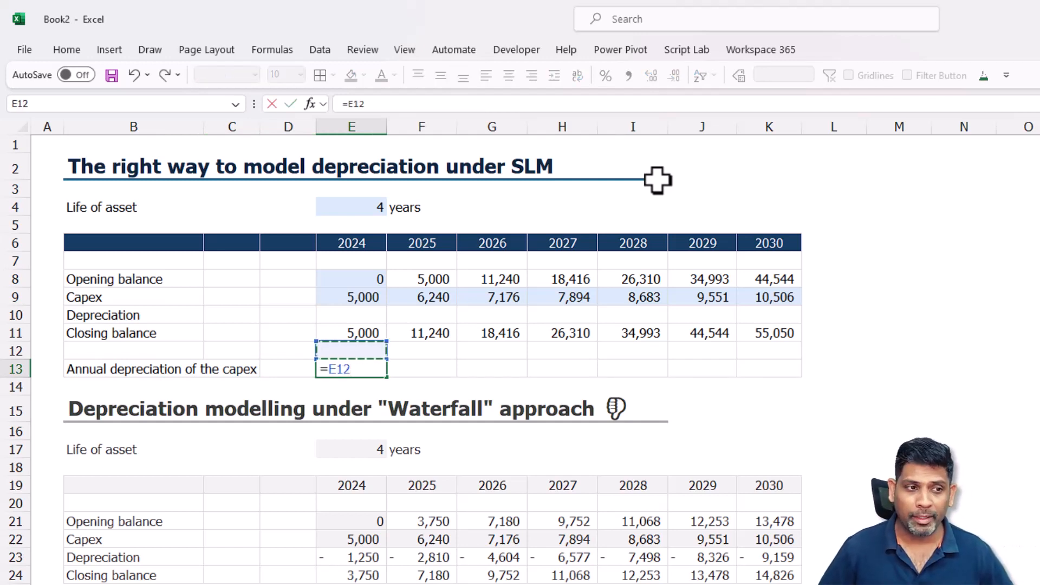
text(/)
key(Up)
key(Up)
key(Up)
key(Up)
key(Up)
key(Up)
key(Up)
key(Up)
key(Up)
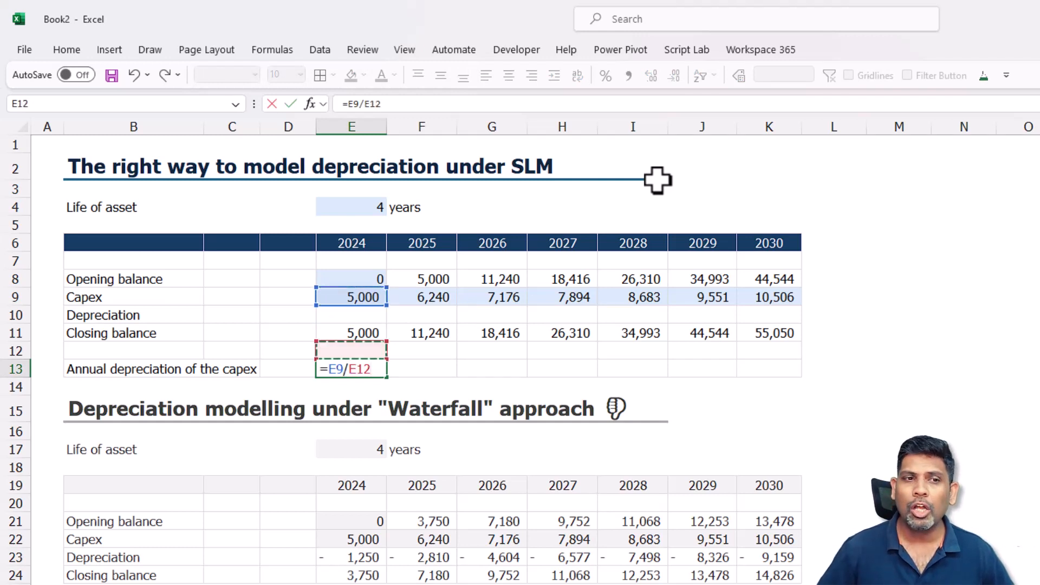
key(F4)
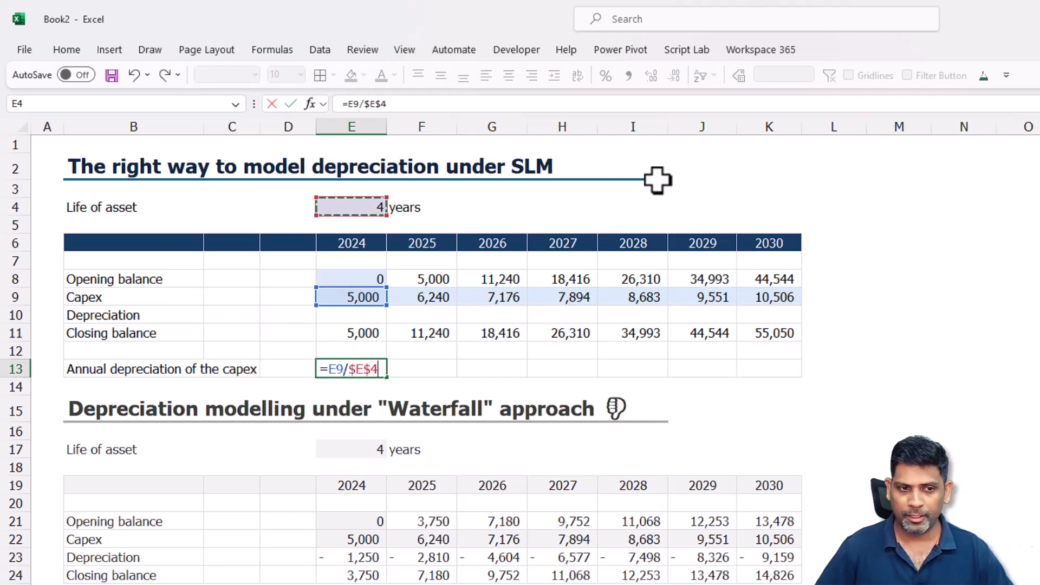
key(Return)
Copy the annual depreciation formula from E13 across the remaining years through K13
key(Up)
key(Right)
key(Right)
key(Right)
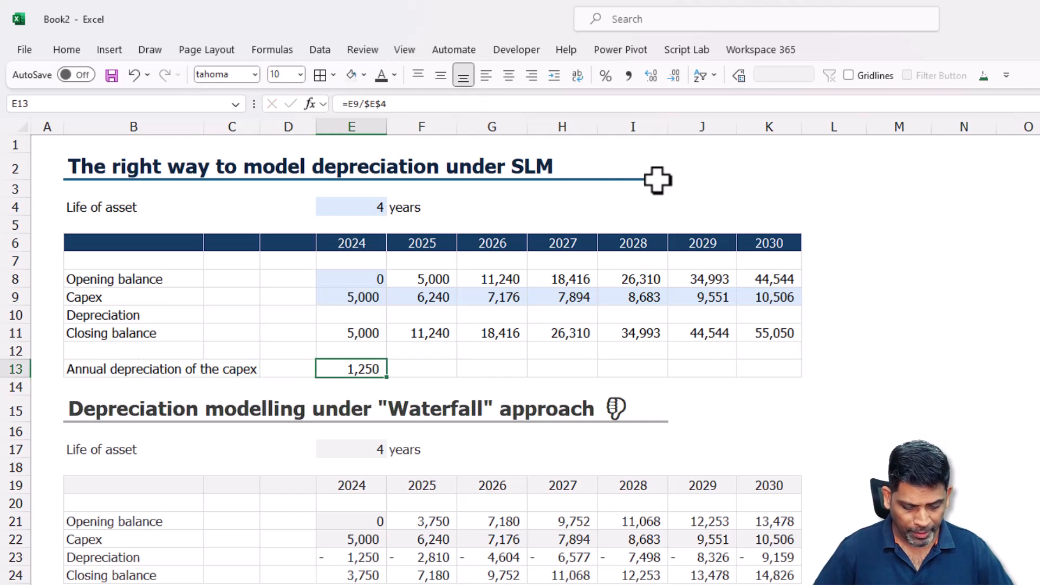
key(ctrl+c)
key(shift+Right)
key(shift+Right)
key(shift+Right)
key(shift+Right)
key(shift+Right)
key(shift+Right)
key(ctrl+v)
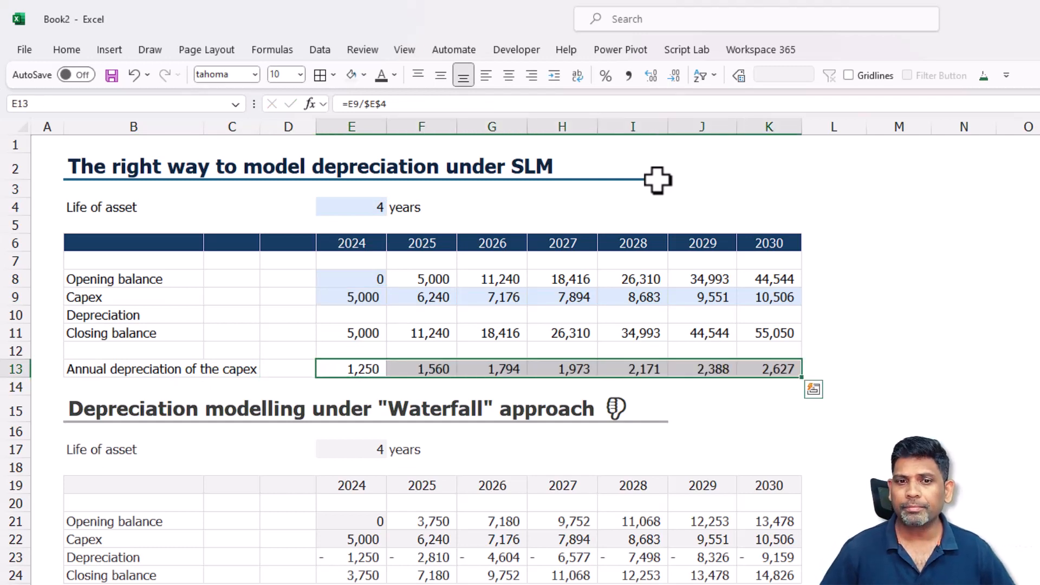
Enter the formula =-SUM(H13:K13) in K10 for the 2030 depreciation
click(772, 313)
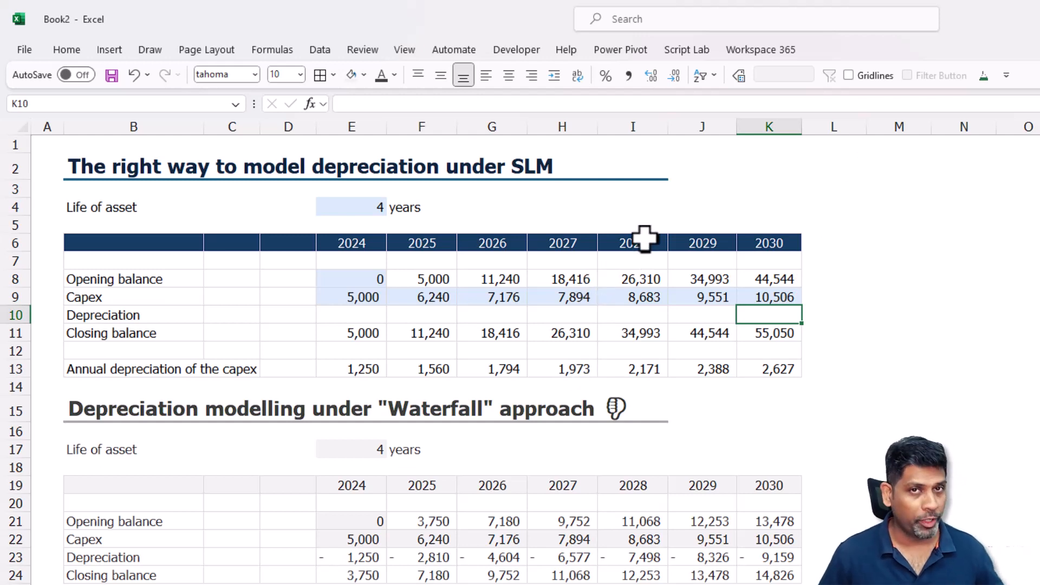
click(575, 367)
click(751, 313)
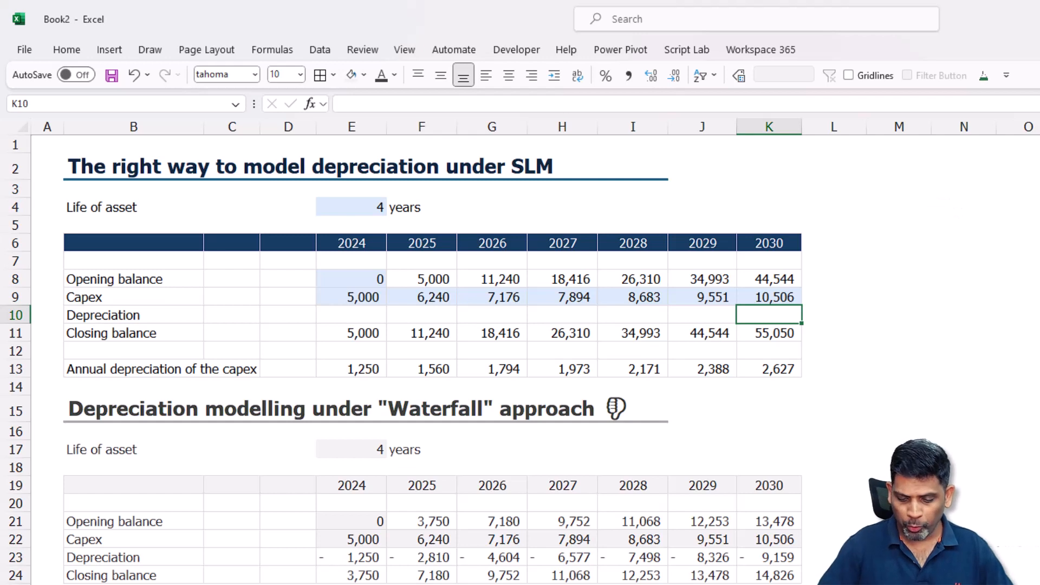
text(=-su)
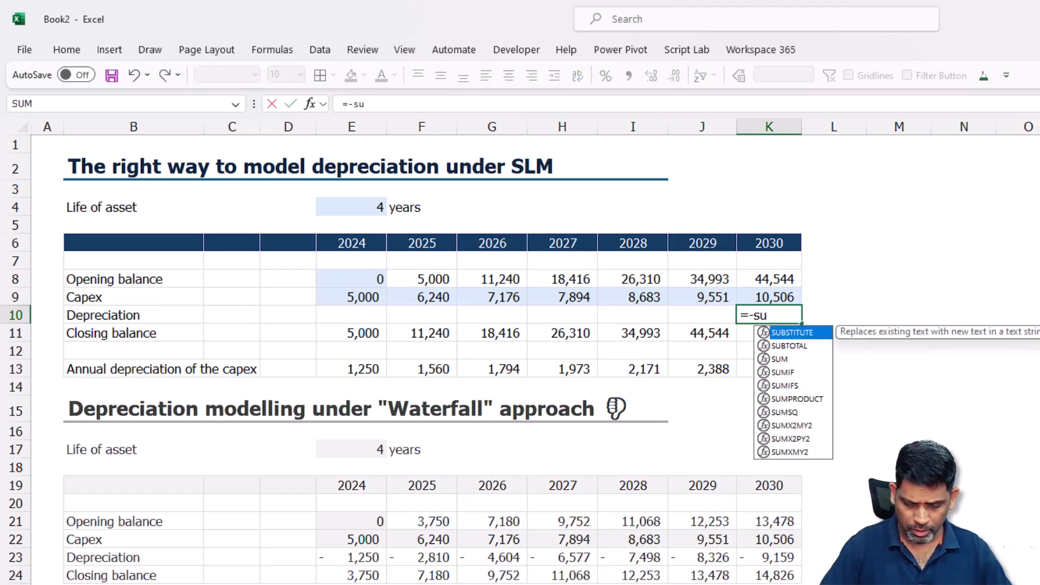
text(m)
key(Tab)
key(Down)
key(Down)
key(Down)
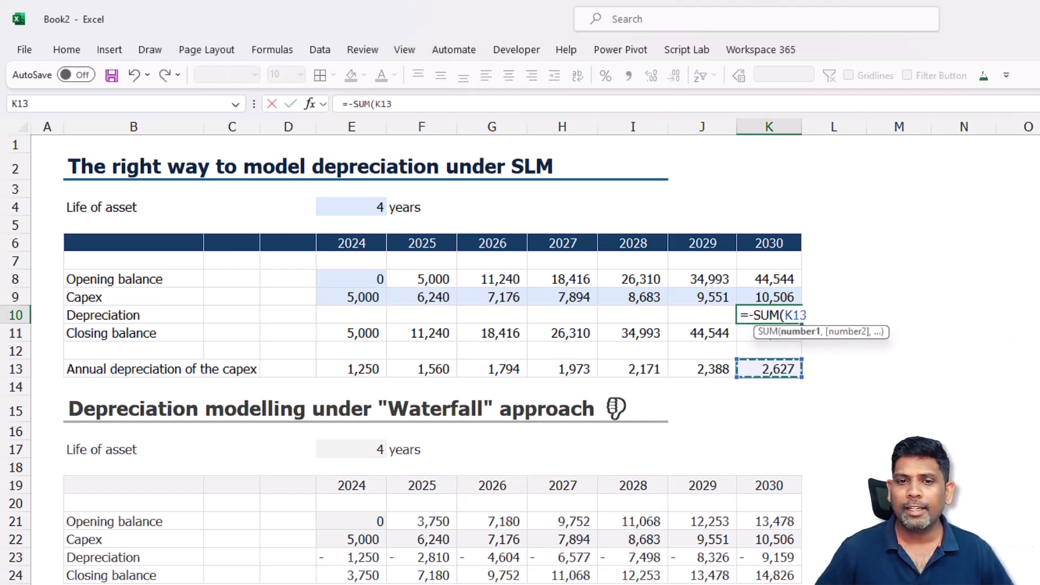
key(shift+Left)
key(shift+Left)
key(shift+Left)
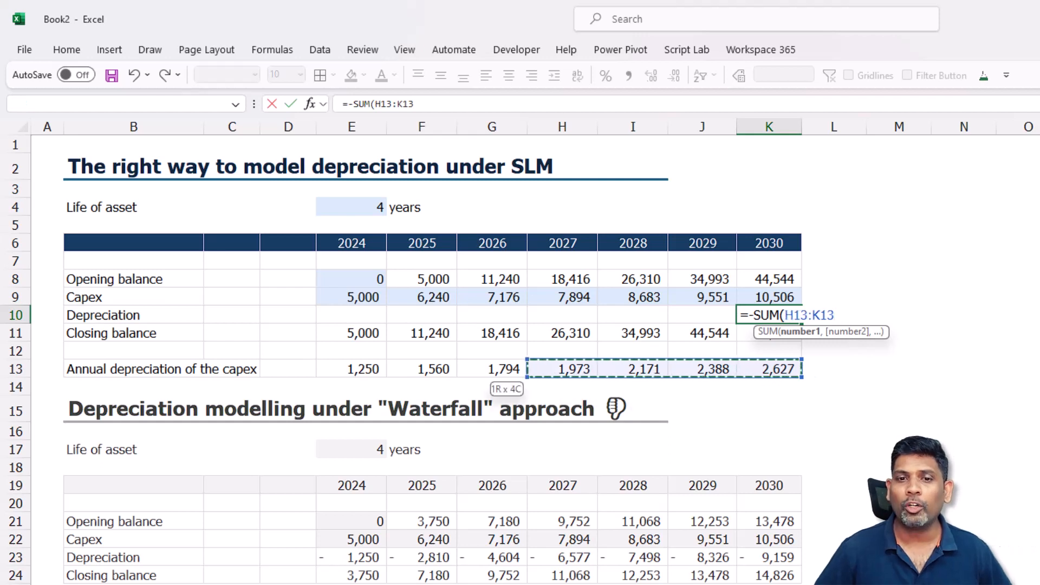
text())
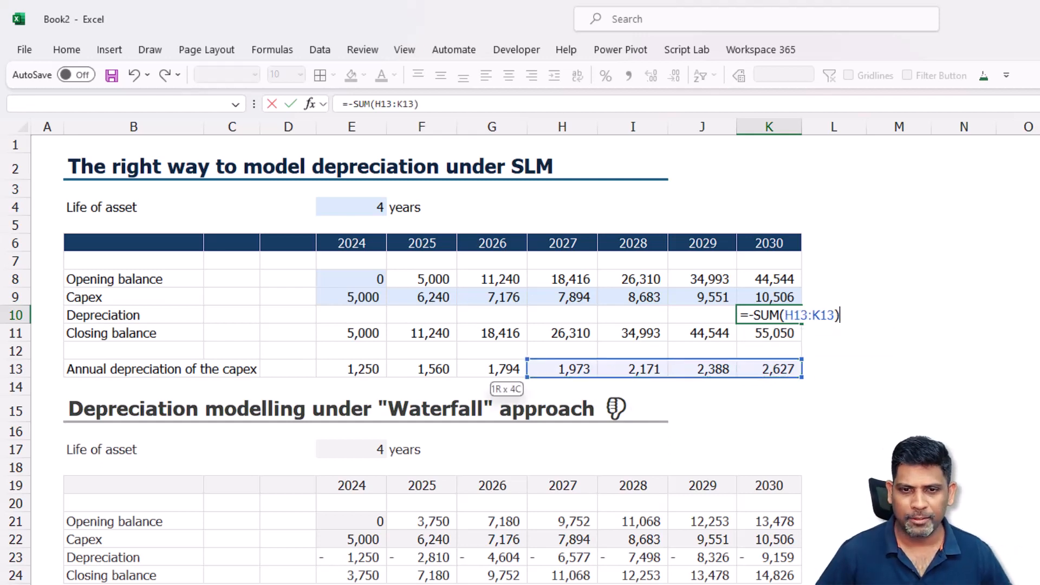
key(ctrl+Return)
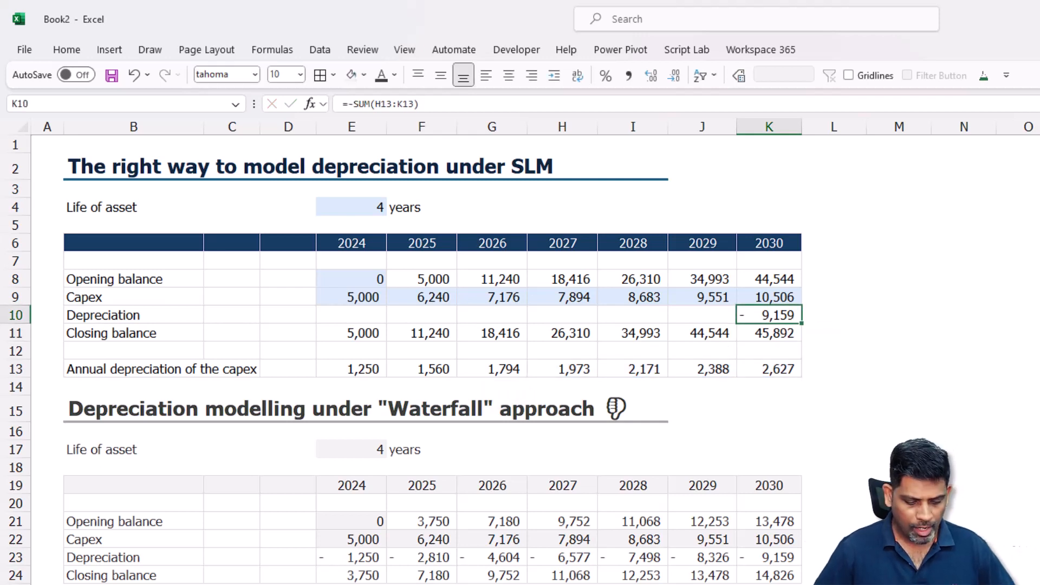
Fill the K10 depreciation formula back across row 10 to the 2024 column, covering E10:K10
key(shift+Left)
key(shift+Left)
key(shift+Left)
key(shift+Left)
key(shift+Left)
key(shift+Left)
key(F2)
key(ctrl+Return)
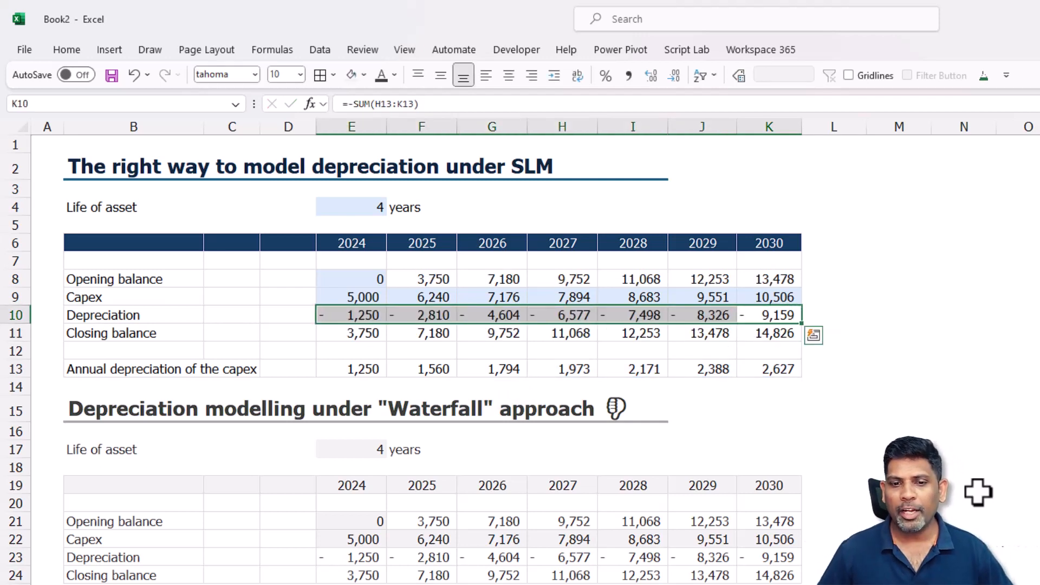
Make the Closing balance rows bold in both tables, B11:K11 and B24:K24
click(786, 559)
click(748, 334)
drag(721, 331, 195, 337)
key(ctrl+b)
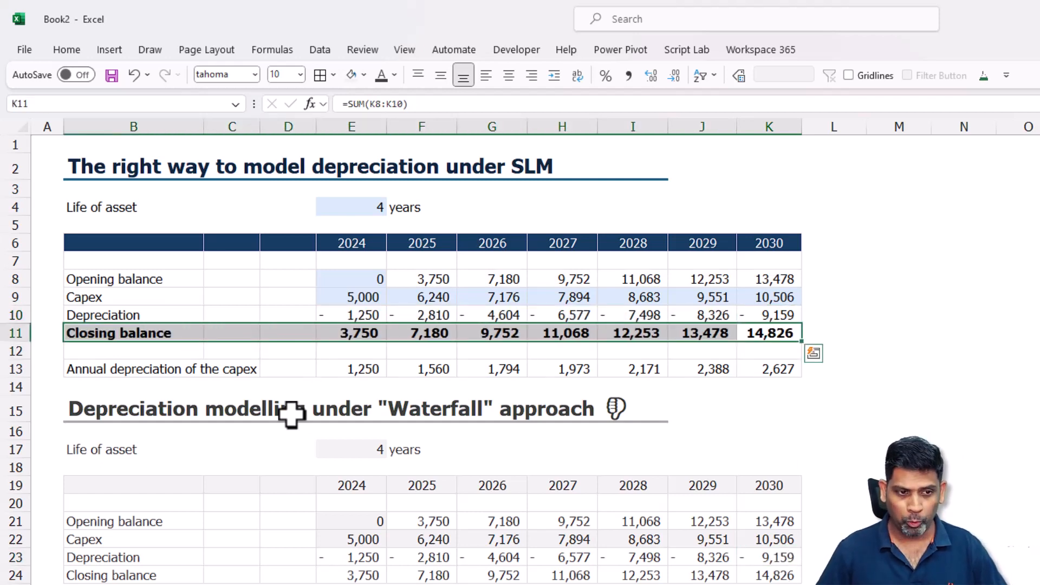
drag(132, 573, 780, 575)
key(ctrl+b)
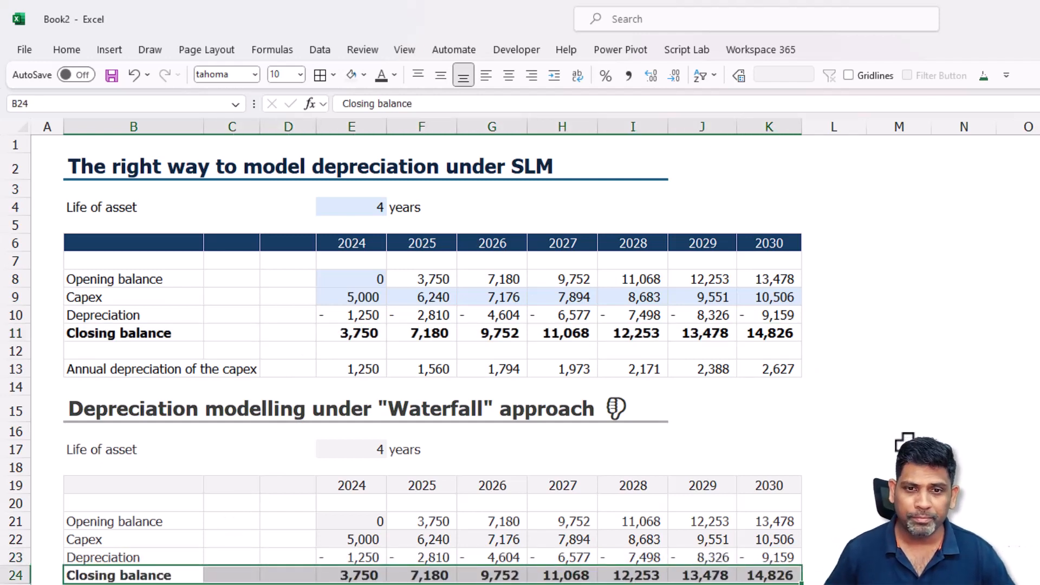
Check the 2030 depreciation formula in K10 and set the life of asset in E4 to 5 years
click(786, 318)
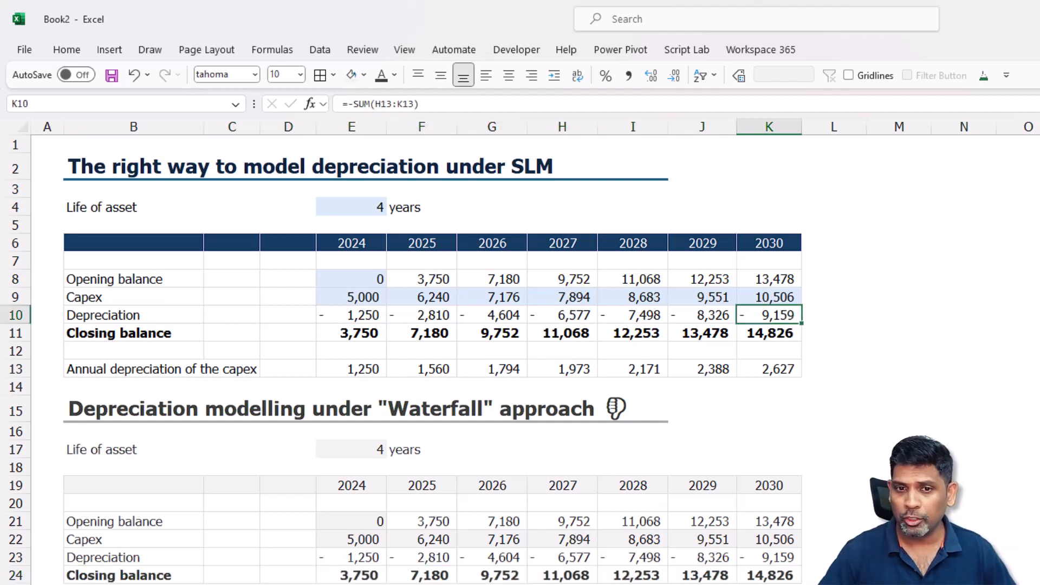
key(F2)
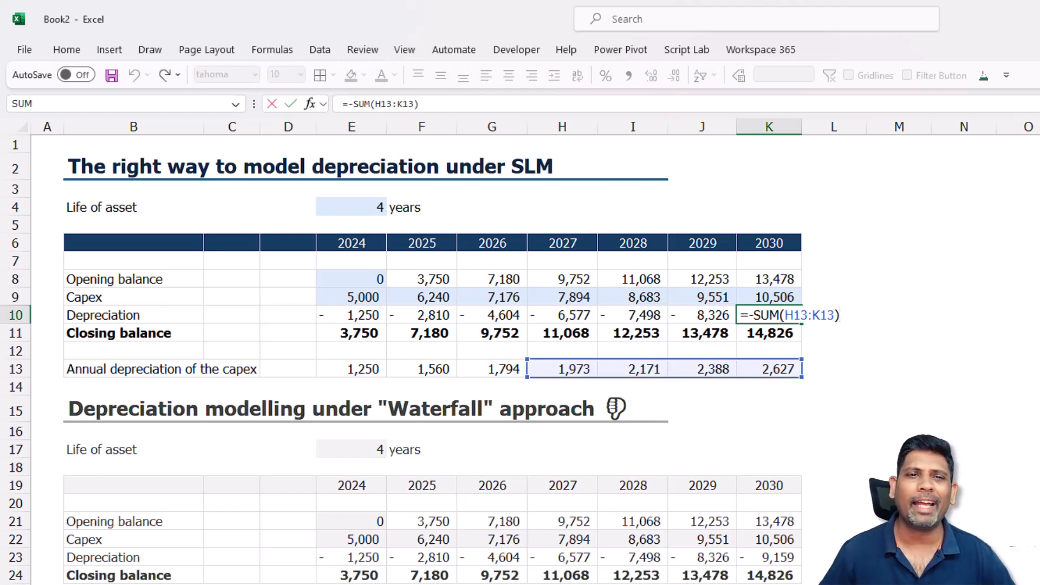
click(344, 210)
text(5)
key(Return)
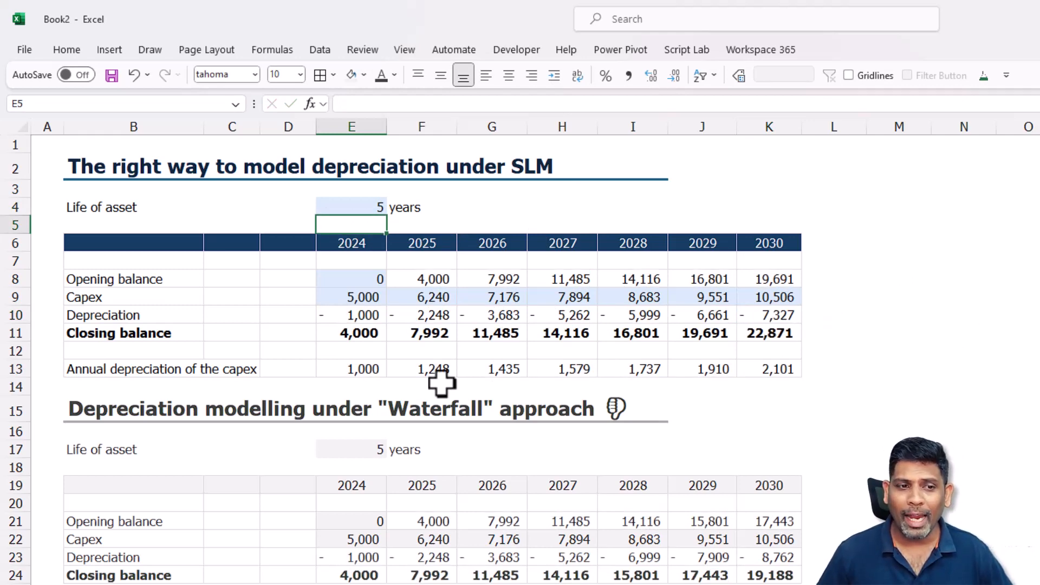
Inspect the formulas in E13 and K10 to see how each depends on the life of asset
click(350, 374)
key(F2)
key(Escape)
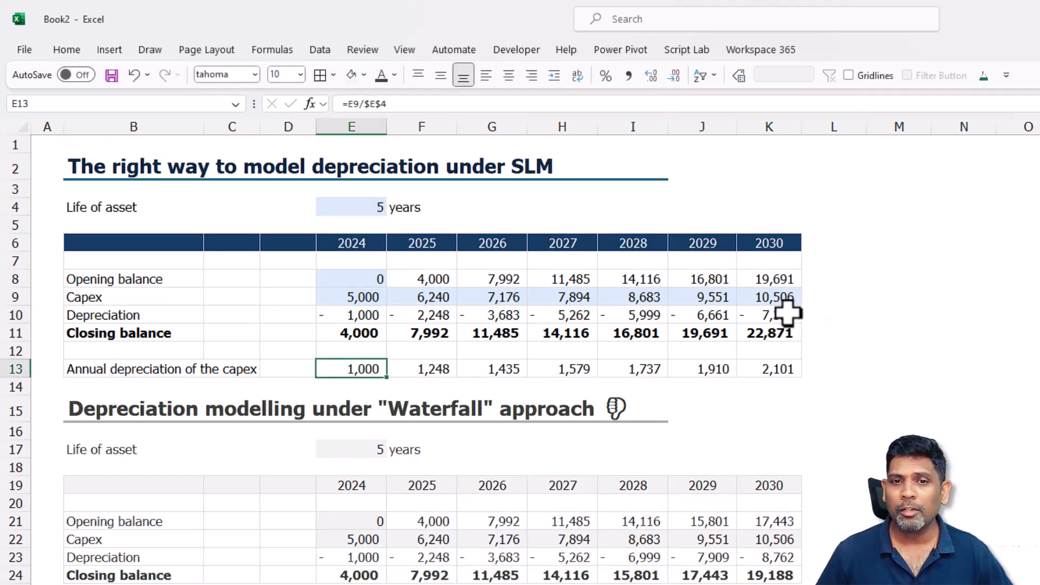
double_click(780, 315)
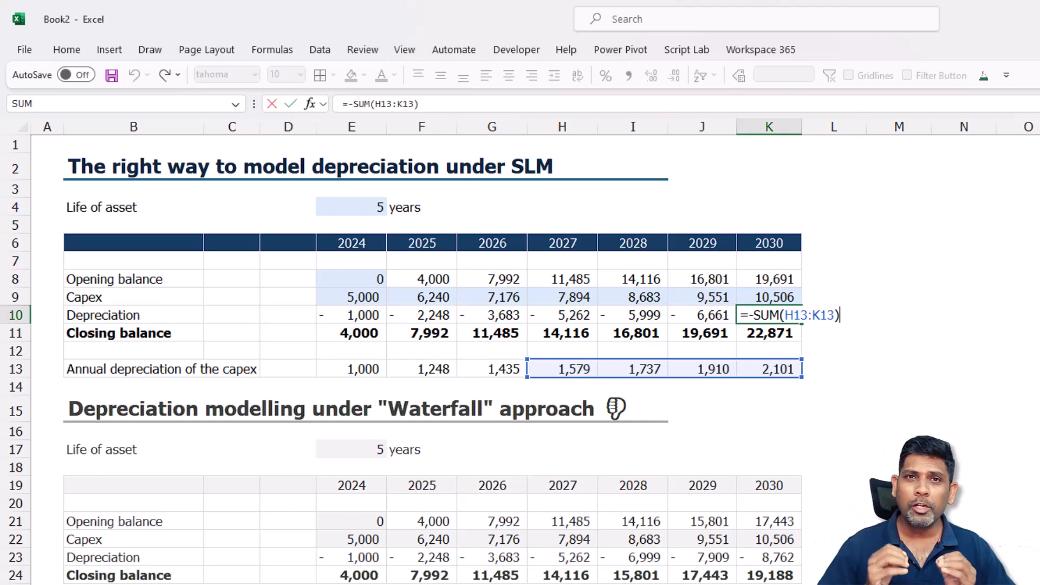
key(Escape)
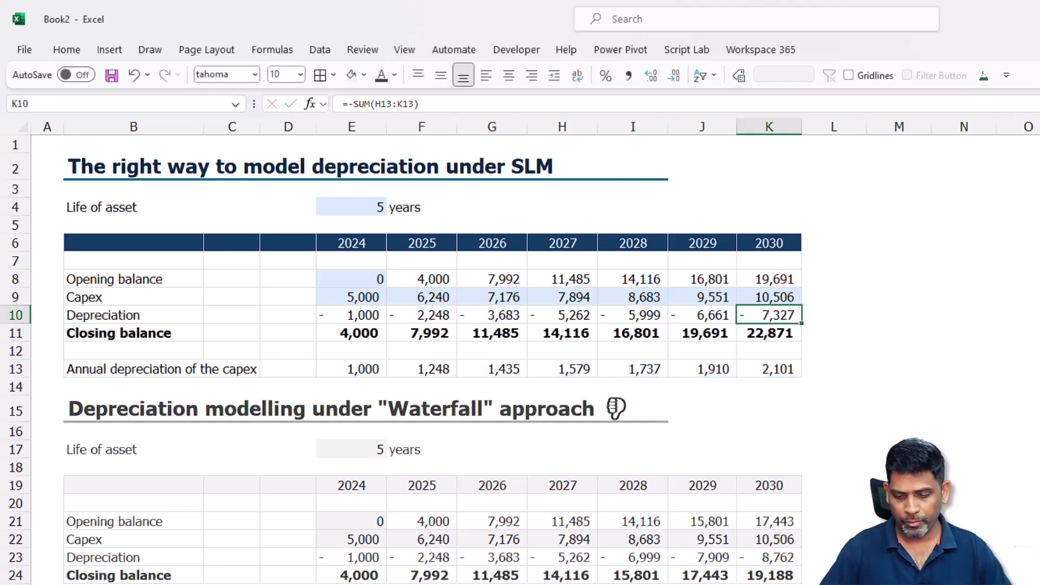
Begin replacing K10 with a negative SUMIFS formula, using E13:K13 as the sum range and years E6:K6 as the criteria range
text(=-sumifs)
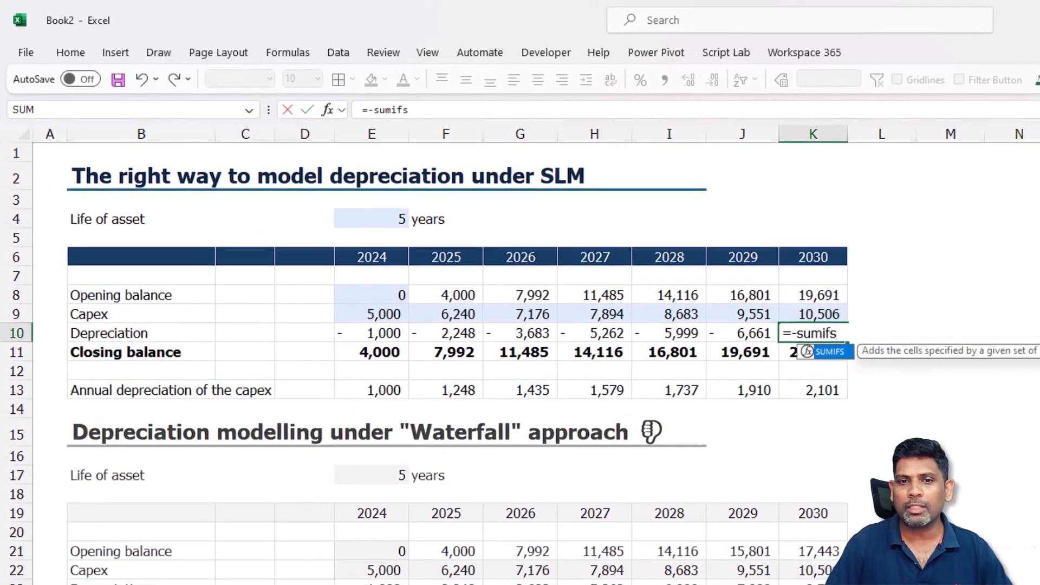
key(Tab)
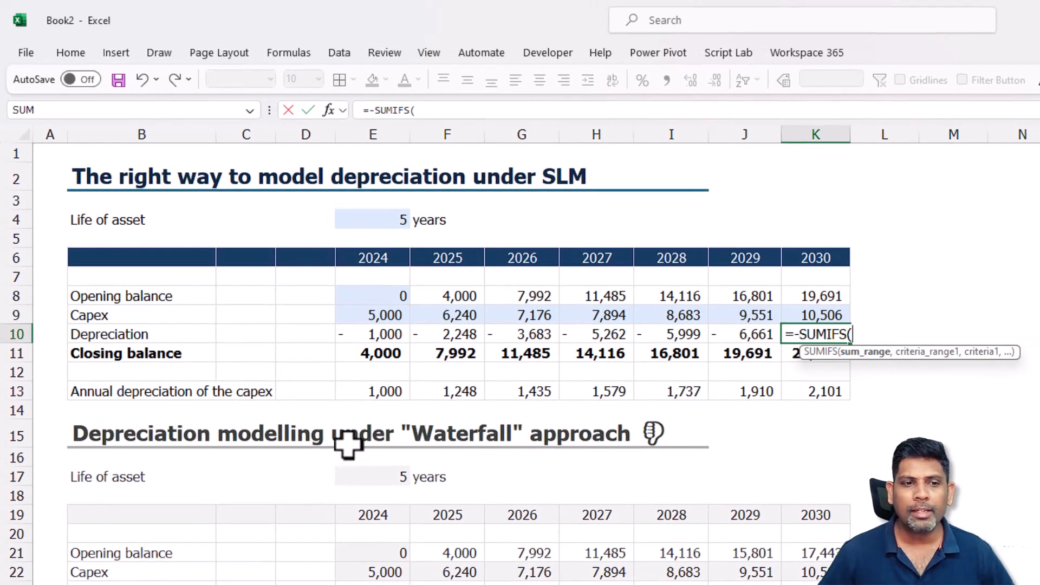
drag(375, 397, 804, 396)
text(,)
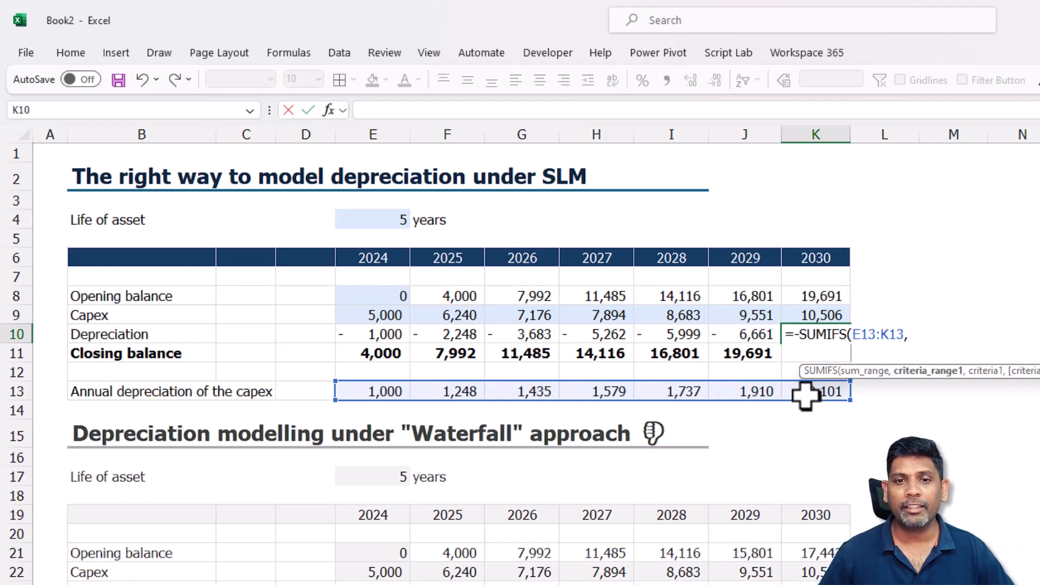
drag(339, 255, 802, 254)
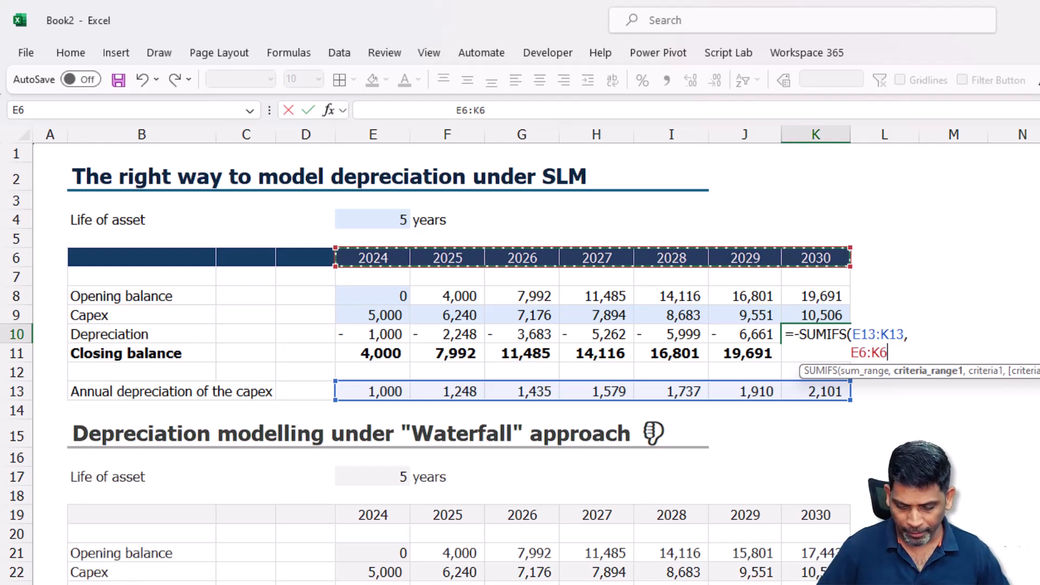
text(,)
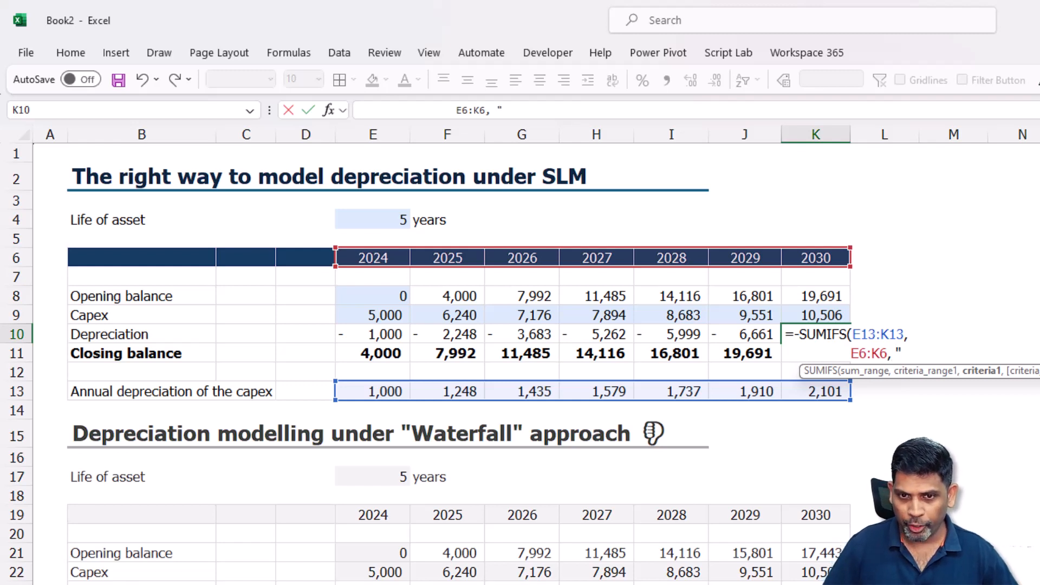
Complete the SUMIFS formula in K10 with the criterion ">"&K6 - $E$4, locking the life of asset reference
text( ">)
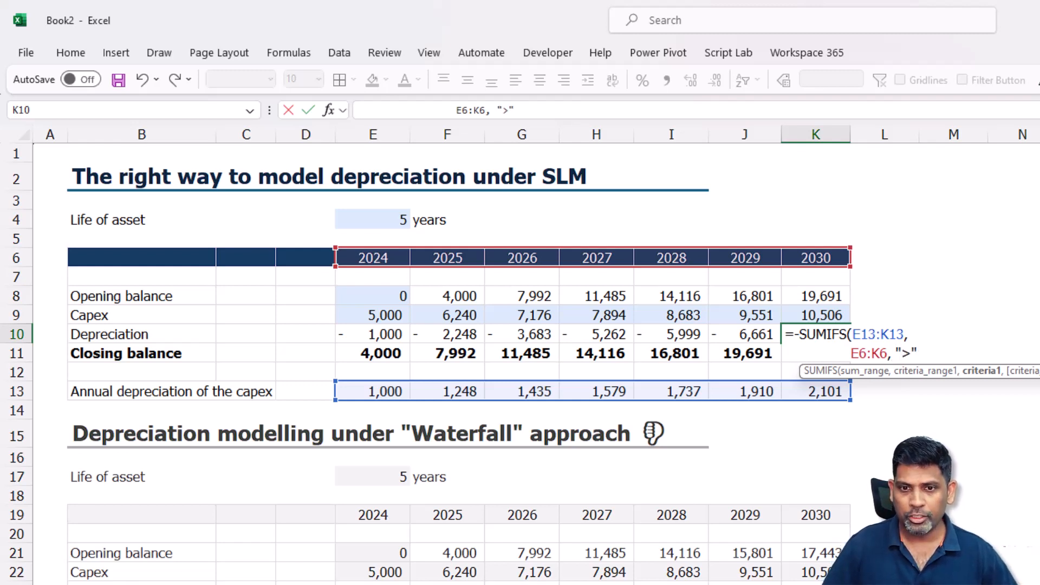
text("&)
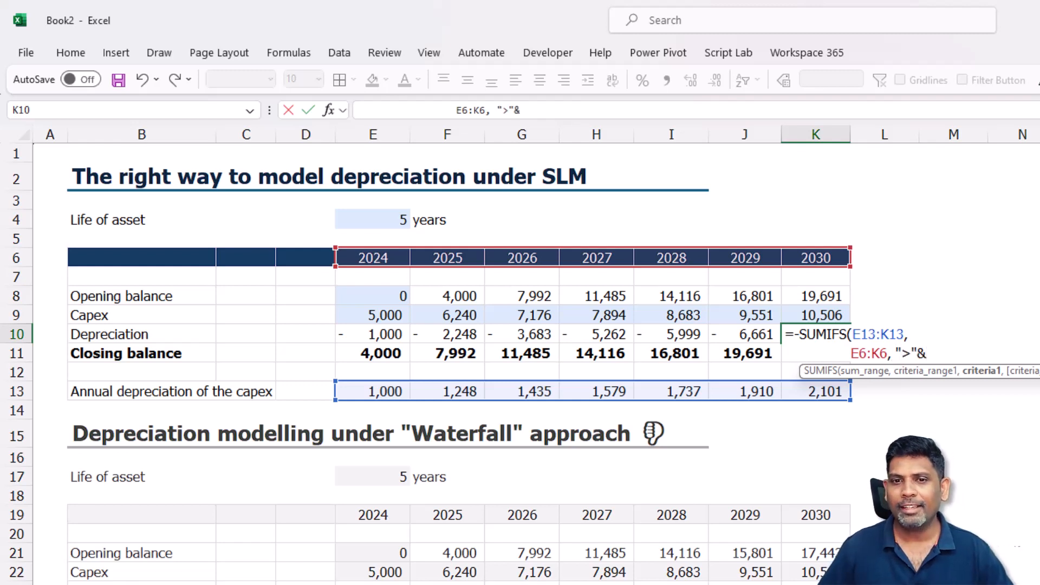
key(Home)
key(Up)
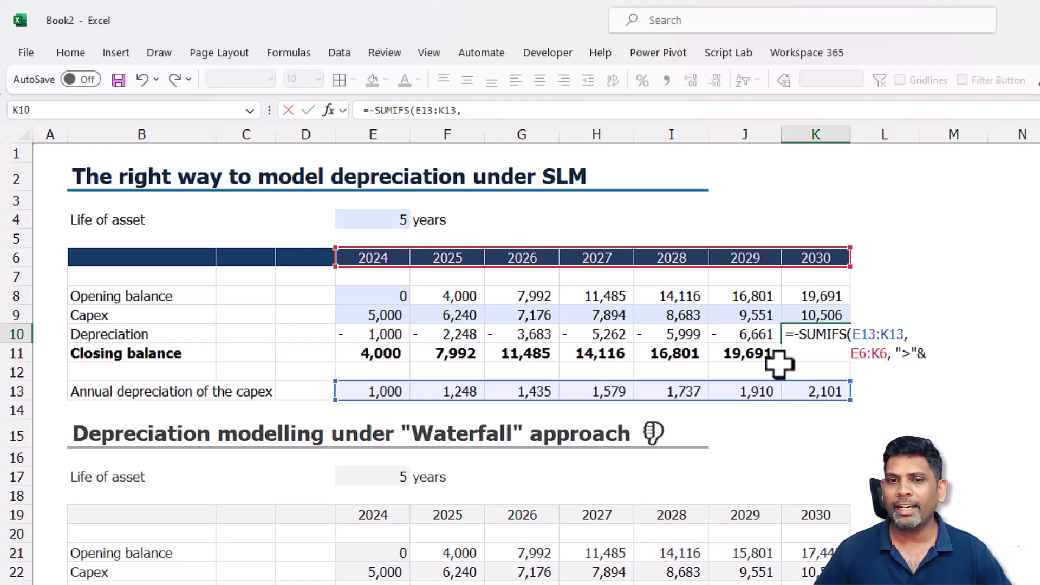
click(926, 352)
click(815, 256)
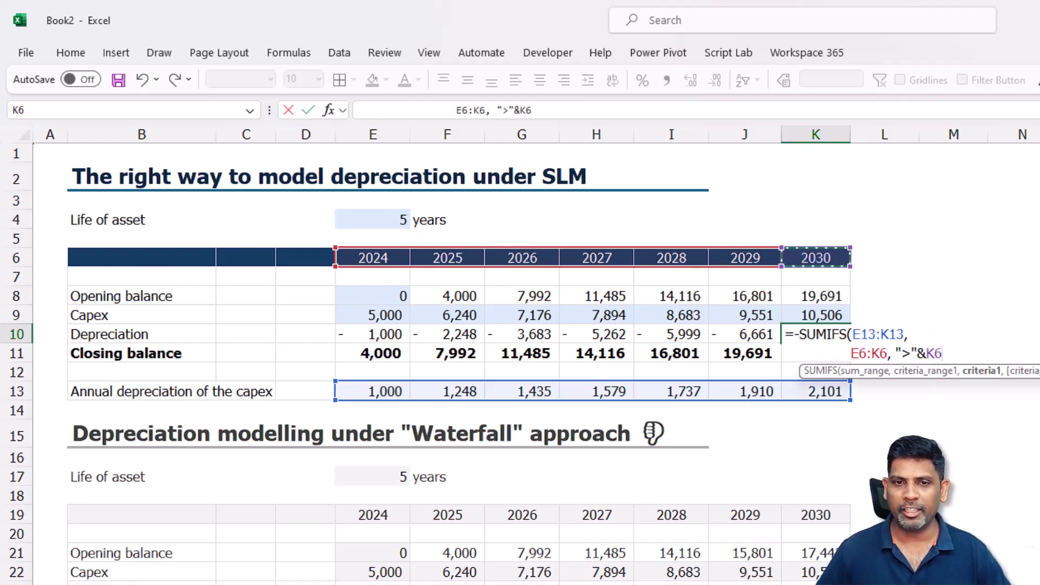
text(-)
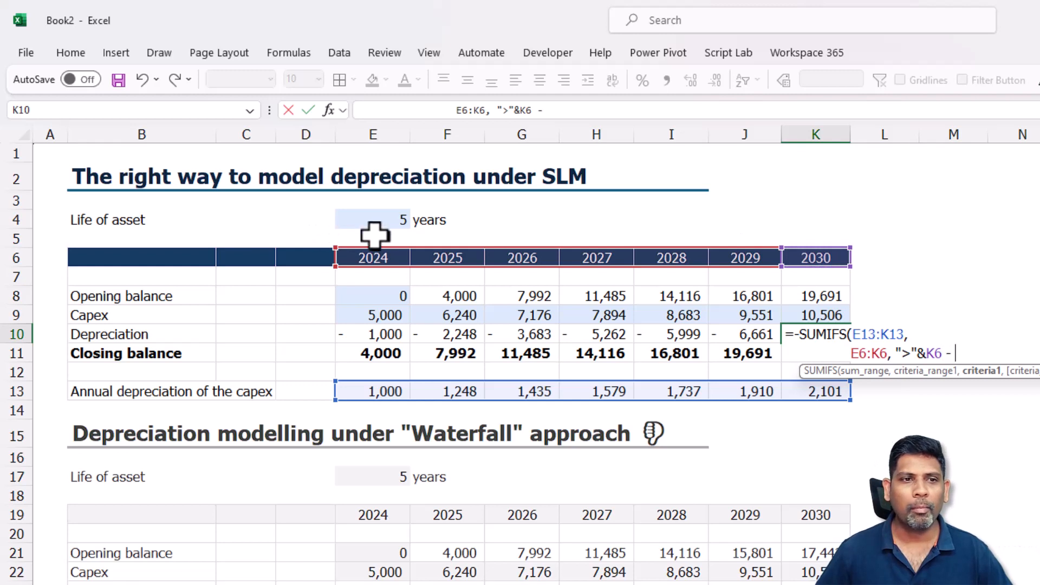
click(371, 226)
key(F4)
text())
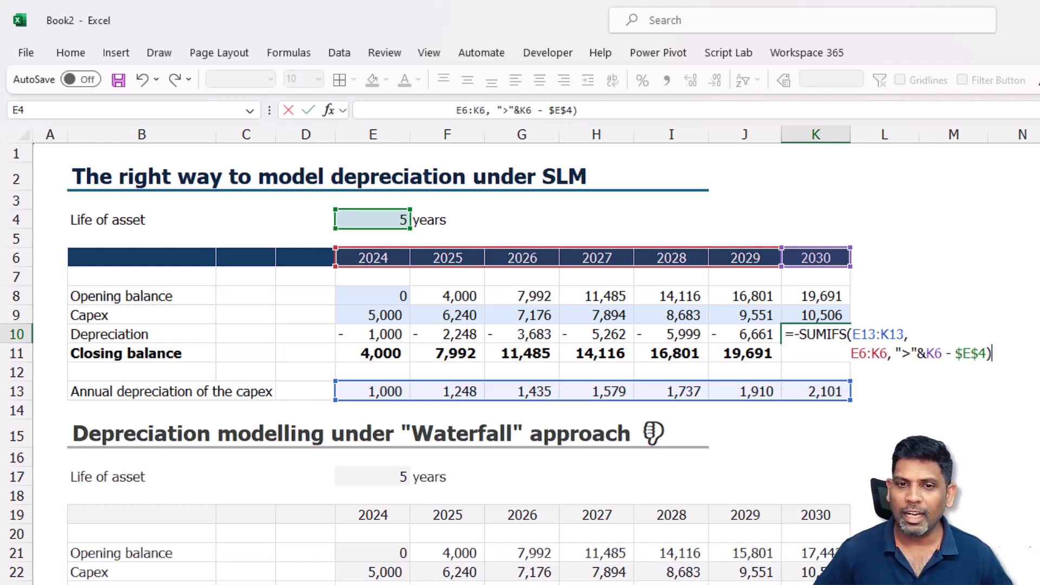
key(Return)
key(Up)
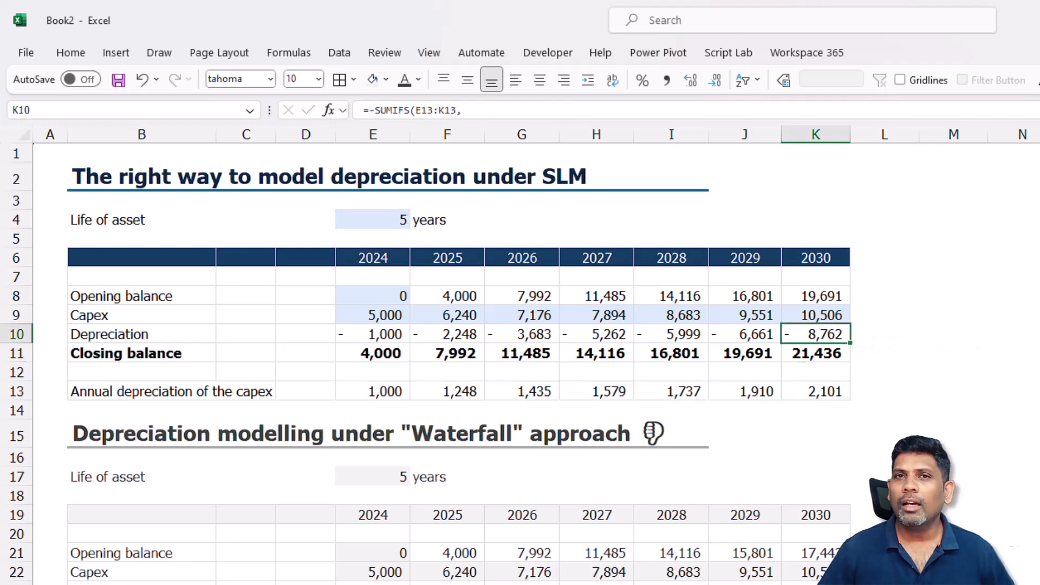
Lock the start column of both SUMIFS ranges in K10, making them $E13:K13 and $E6:K6
key(F2)
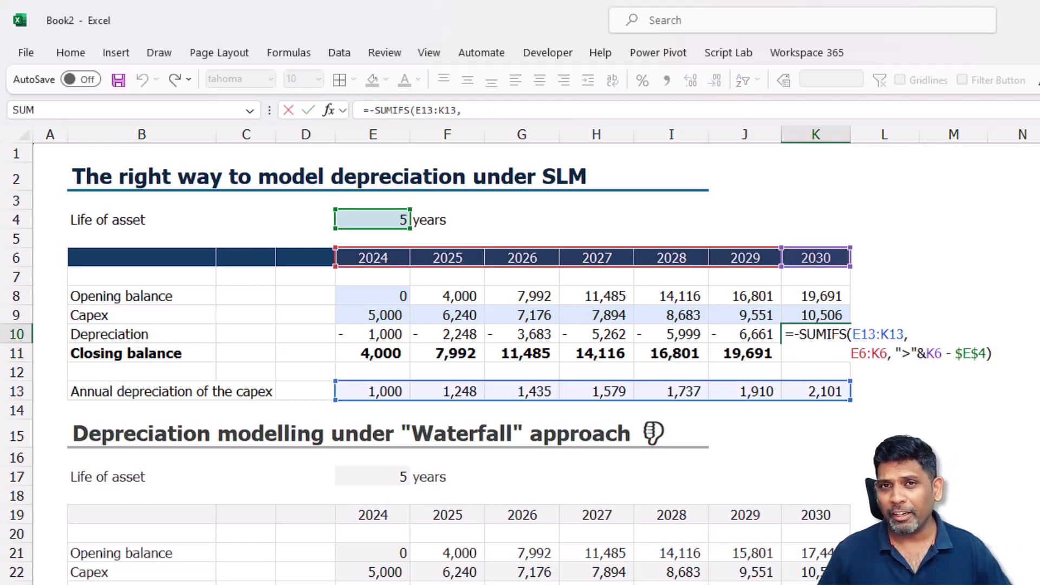
click(854, 335)
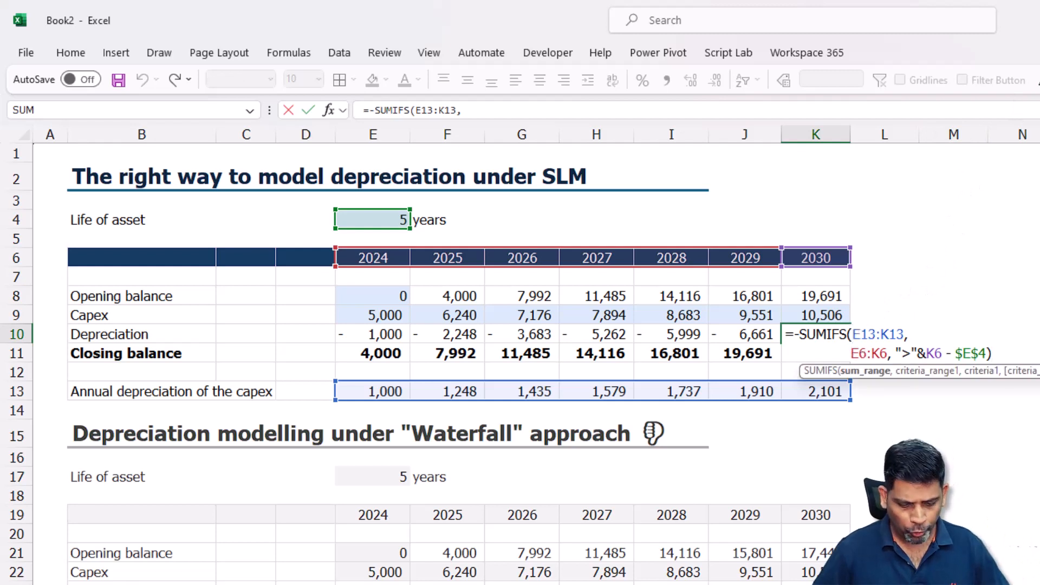
text($)
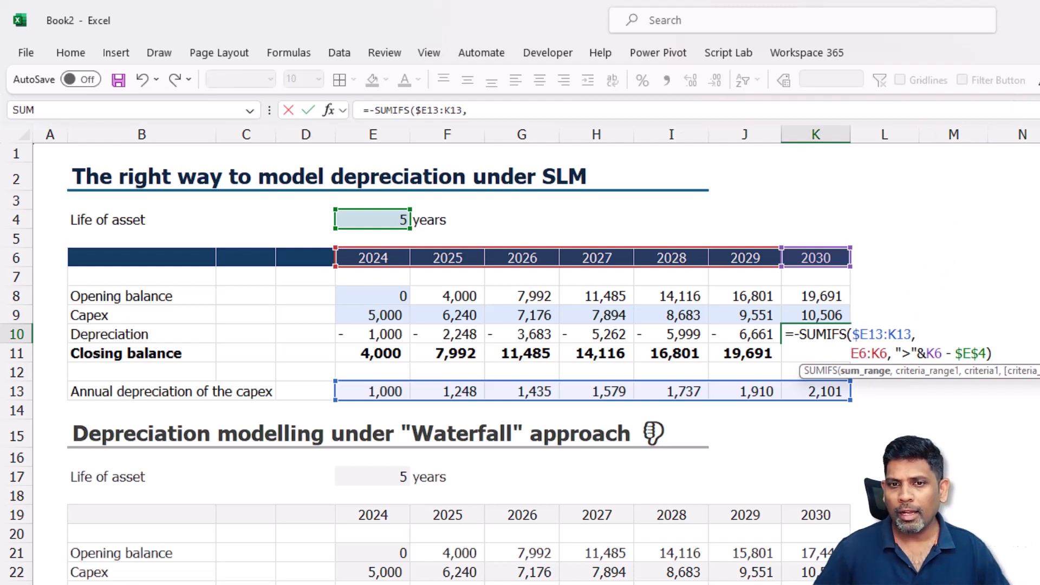
key(Down)
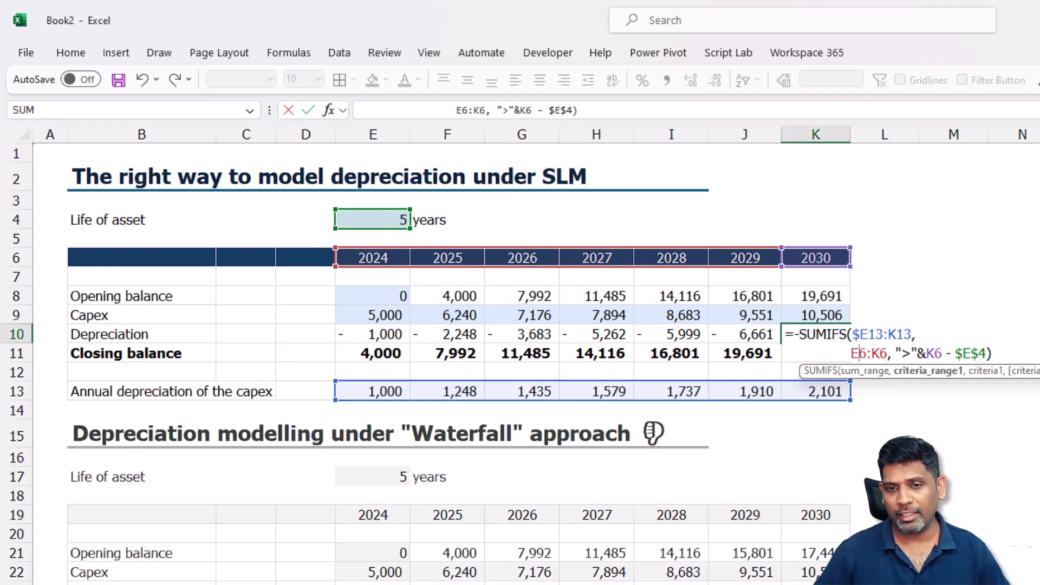
text($)
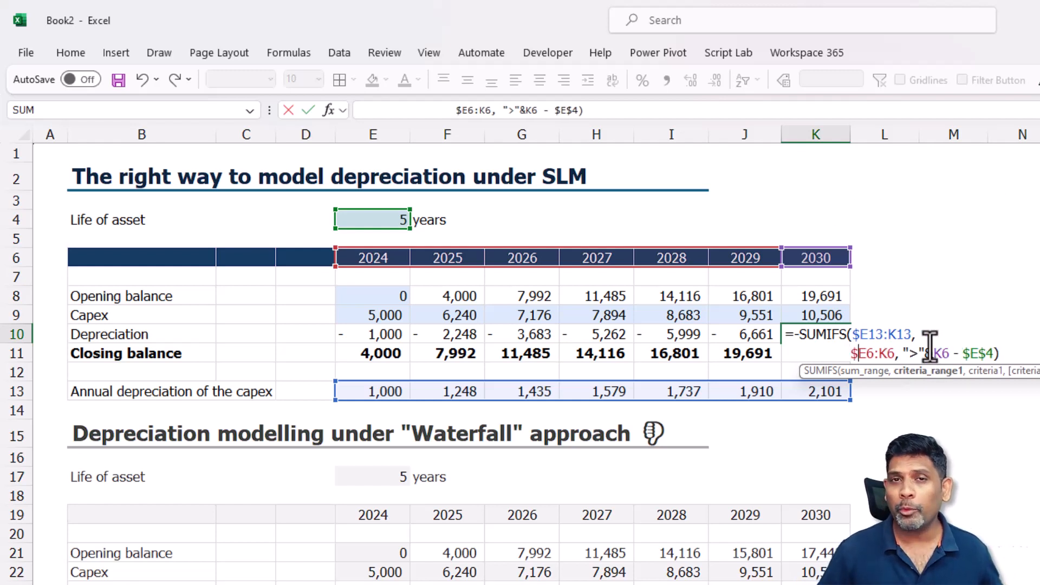
drag(907, 350, 889, 334)
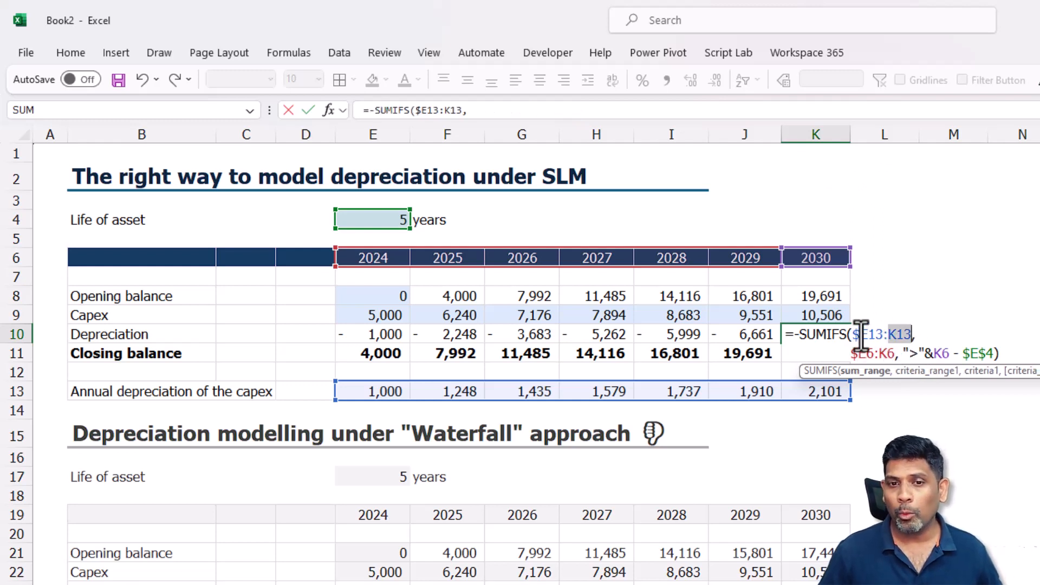
key(Return)
Copy the SUMIFS depreciation formula from K10 across the whole Depreciation row, E10:K10
key(Up)
key(shift+Left)
key(shift+Left)
key(shift+Left)
key(shift+Left)
key(shift+Left)
key(shift+Left)
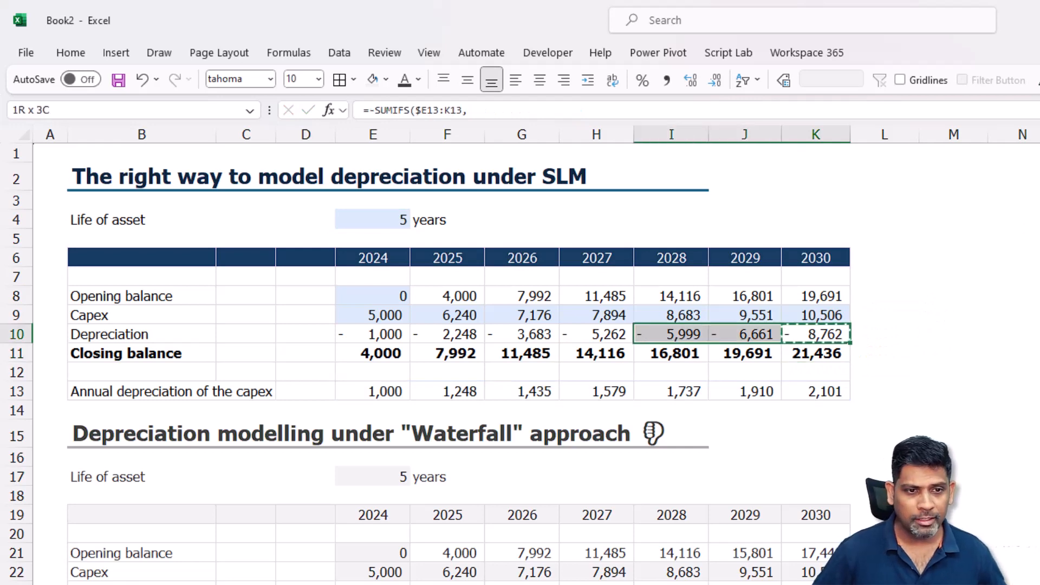
key(ctrl+c)
key(Return)
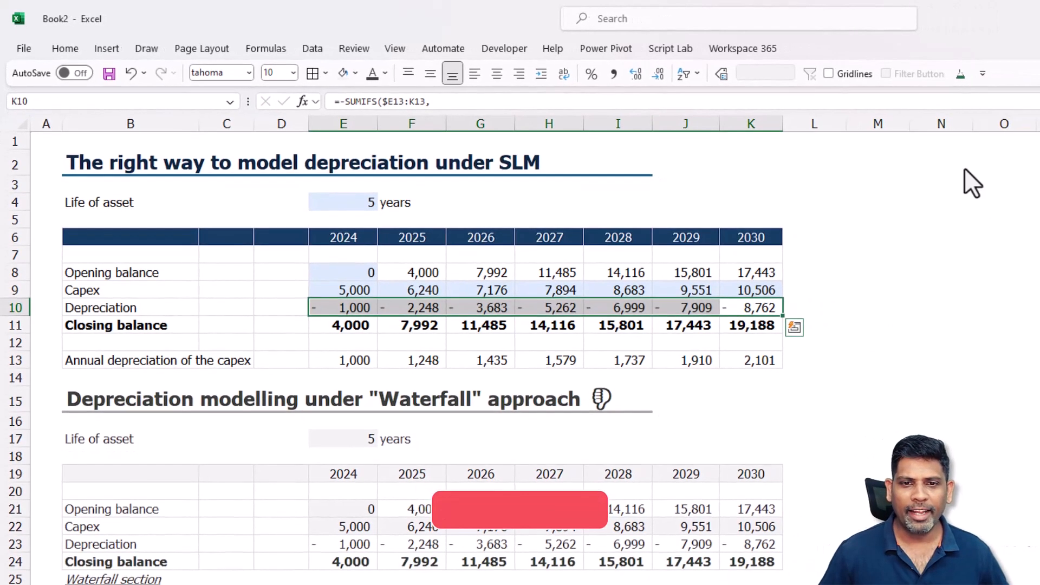
Compare the waterfall table's closing balances in E24:K24 with the first table's figures
click(729, 563)
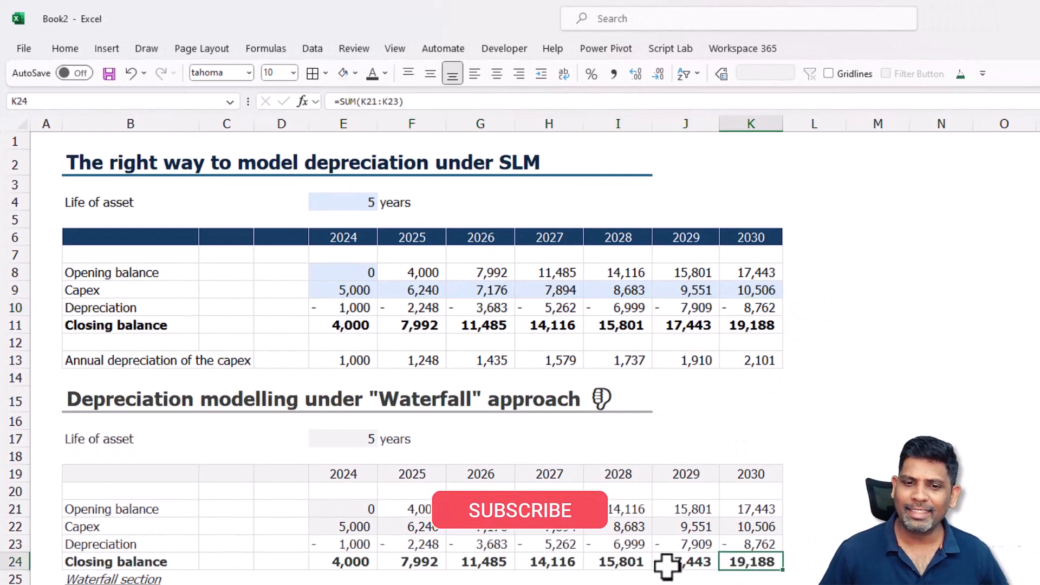
drag(352, 564, 729, 561)
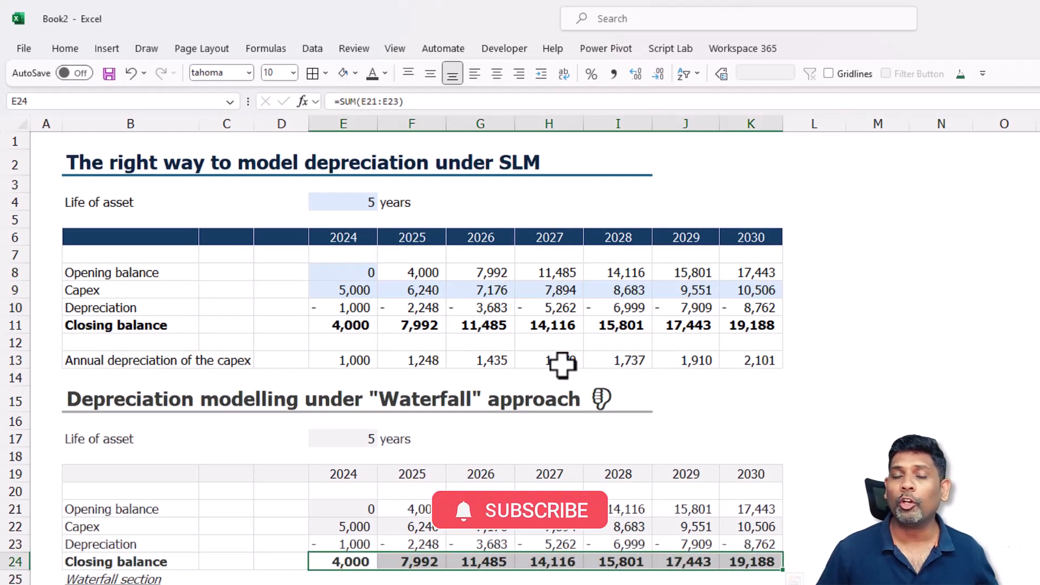
drag(148, 244, 753, 359)
click(857, 393)
Extend both tables to 2034 by copying the 2030 column from K6 downward across to column O
drag(758, 244, 755, 584)
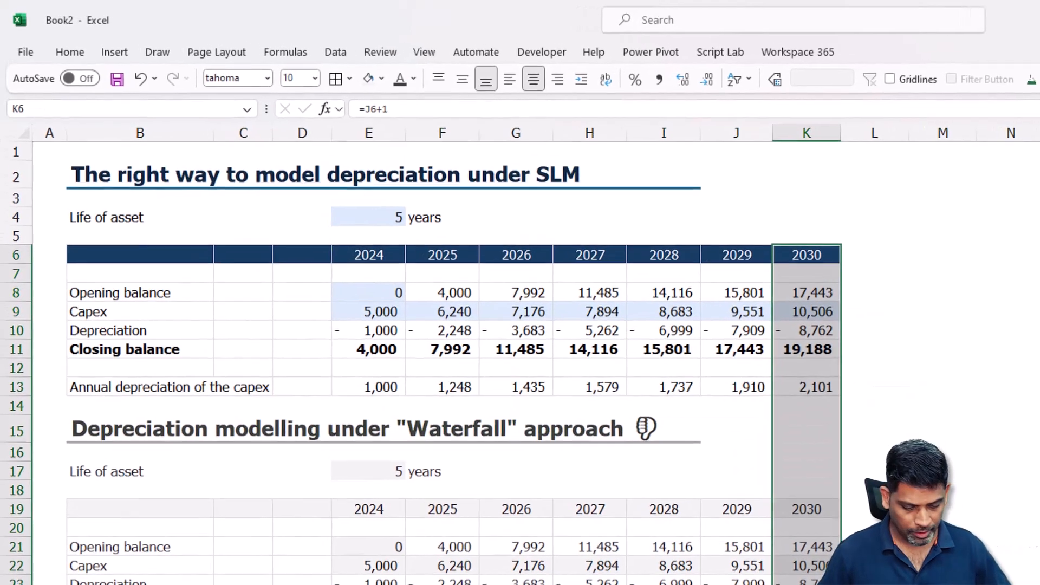
key(ctrl+c)
key(shift+Right)
key(shift+Right)
key(shift+Right)
key(ctrl+v)
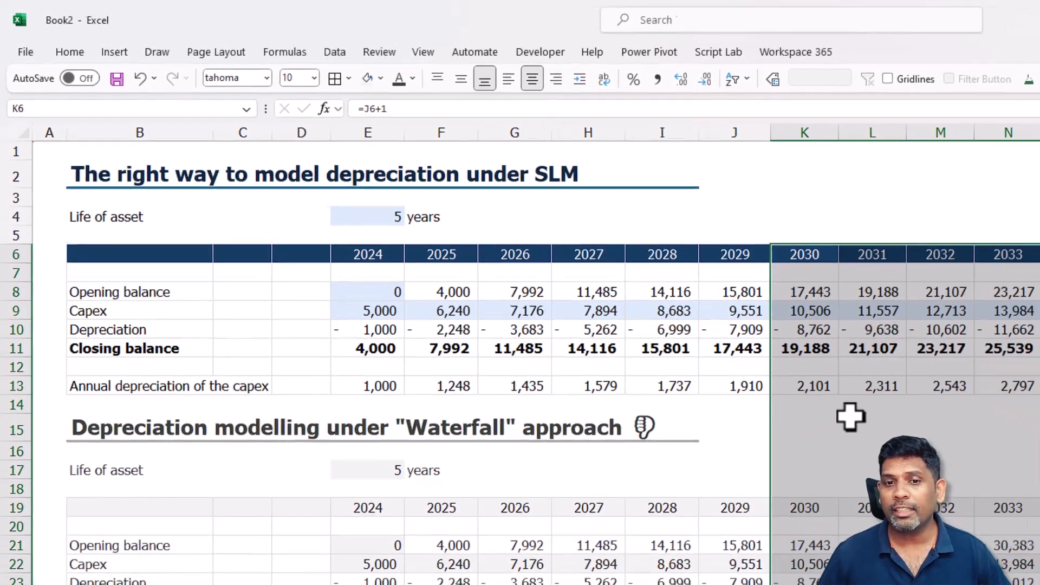
Inspect the extended 2034 depreciation formula in O10 and the ranges it refers to
click(867, 407)
drag(582, 267, 784, 269)
click(770, 233)
key(F2)
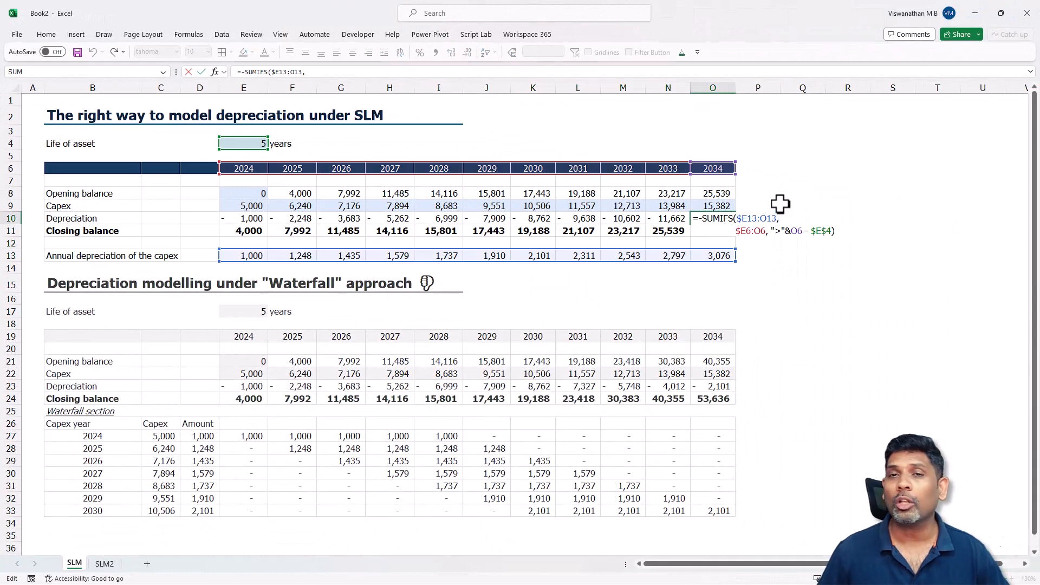
key(ctrl+Return)
Examine the waterfall table's 2034 column and the area from its last capex row downward
drag(713, 336, 713, 510)
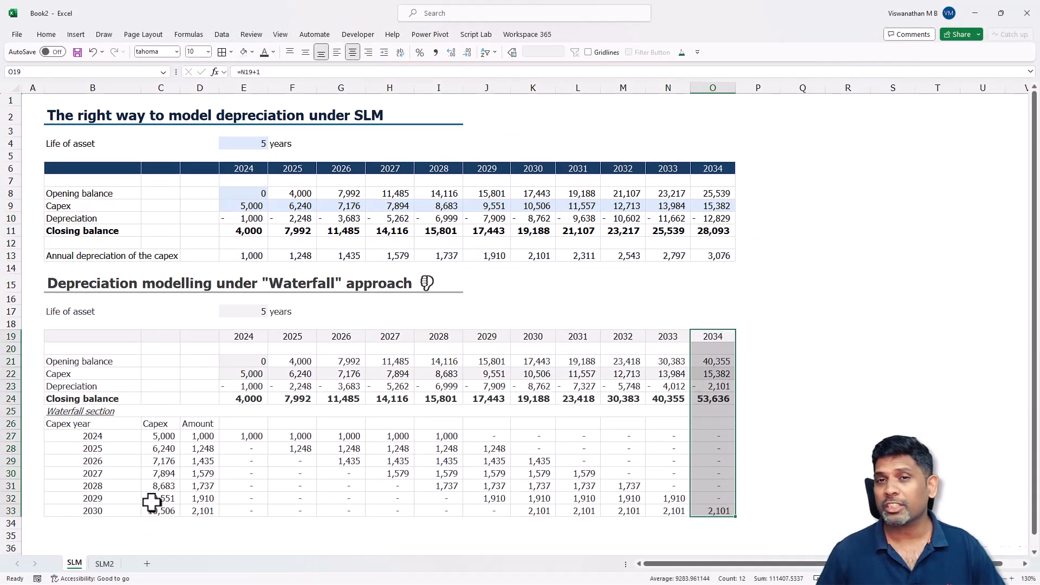
drag(81, 510, 656, 517)
scroll(657, 490, up, 1)
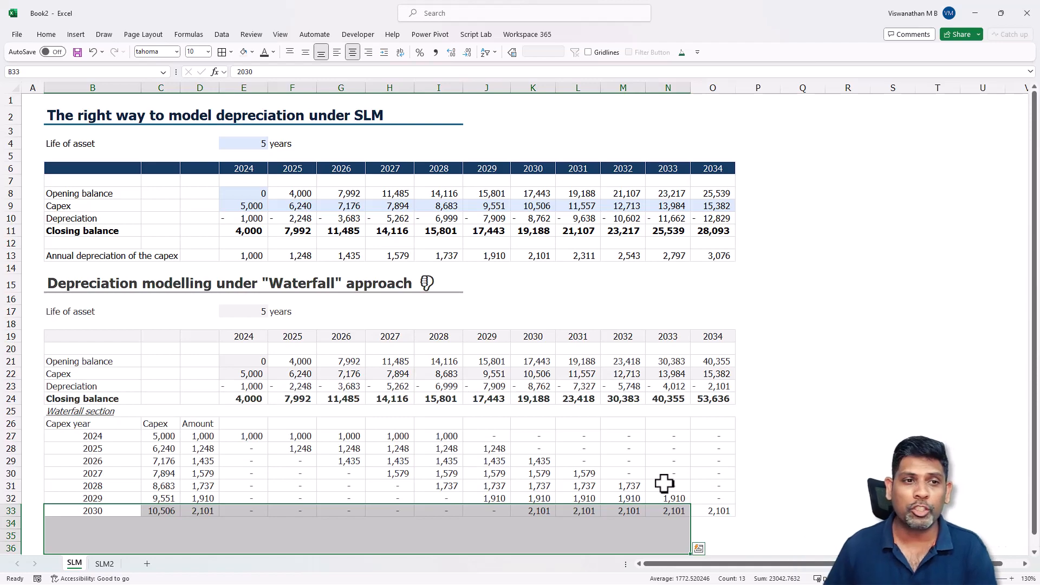
Review the varying asset lives on the SLM2 sheet against the single life of asset in E4 of the SLM sheet
click(104, 564)
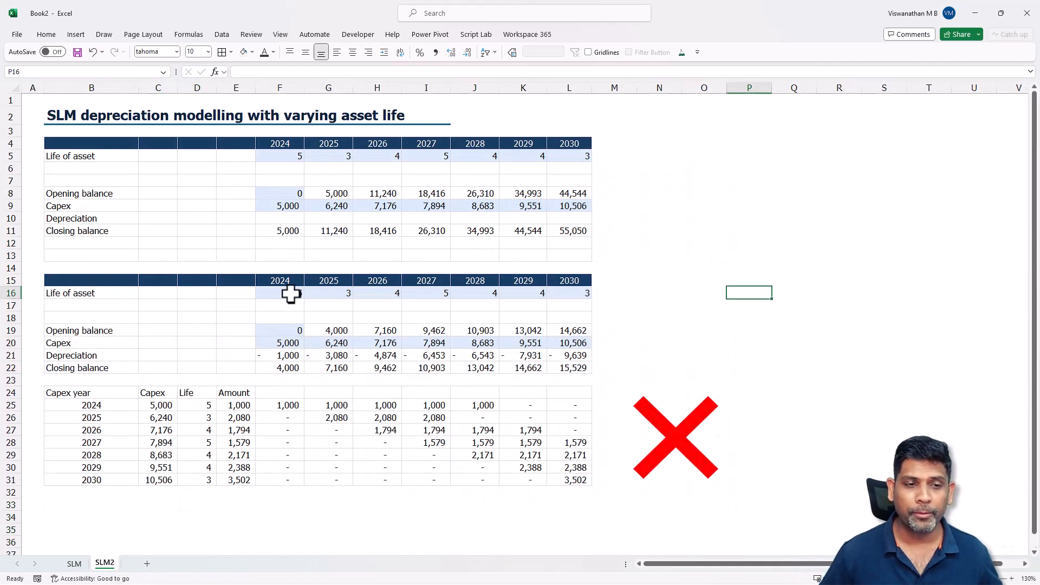
click(302, 238)
drag(296, 157, 327, 156)
drag(439, 206, 748, 220)
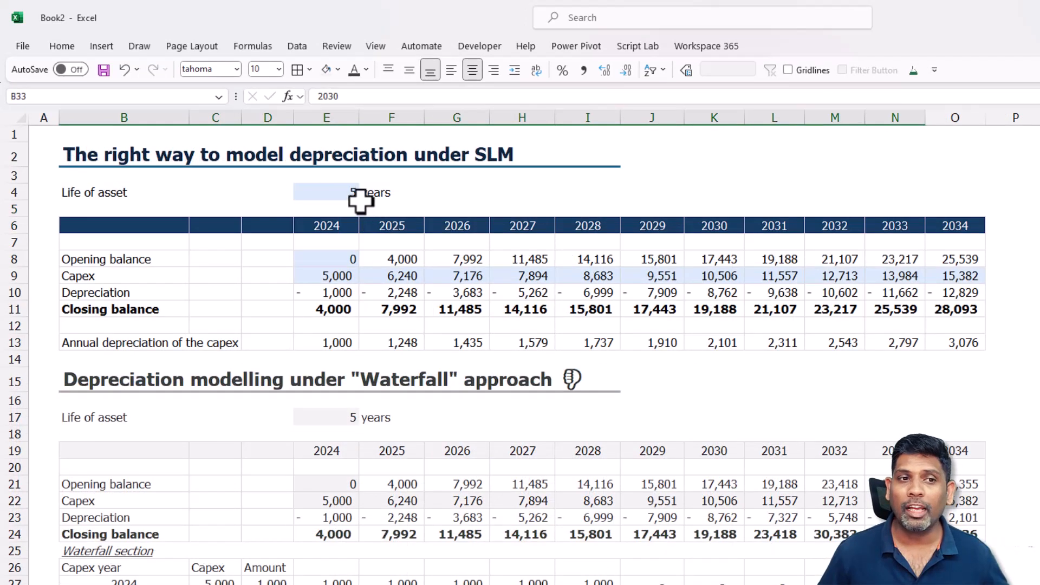
click(346, 196)
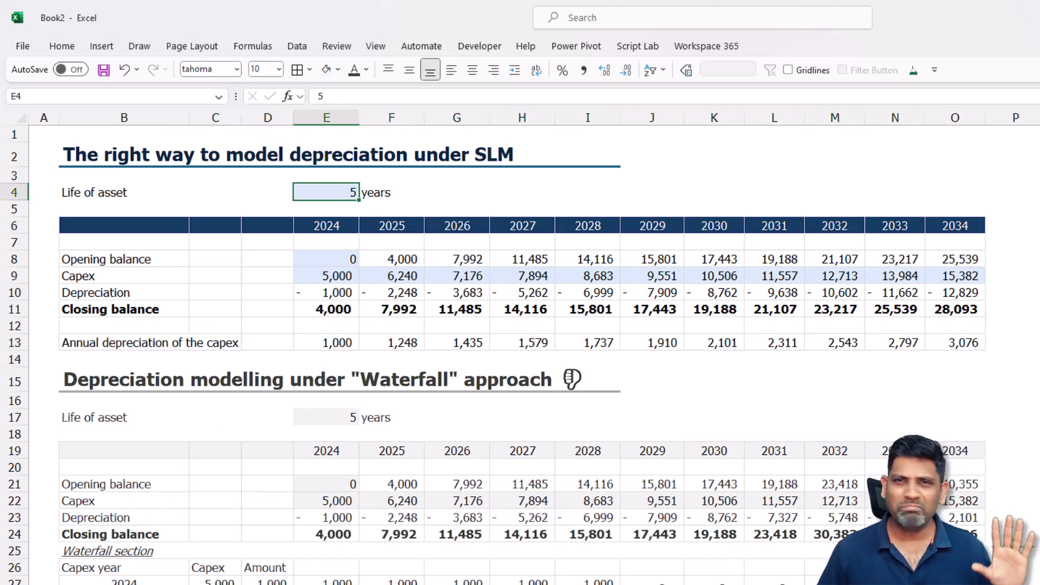
On the SLM2 sheet, label B13 "Annual depreciation for capex" and left-align it
key(ctrl+Page_Down)
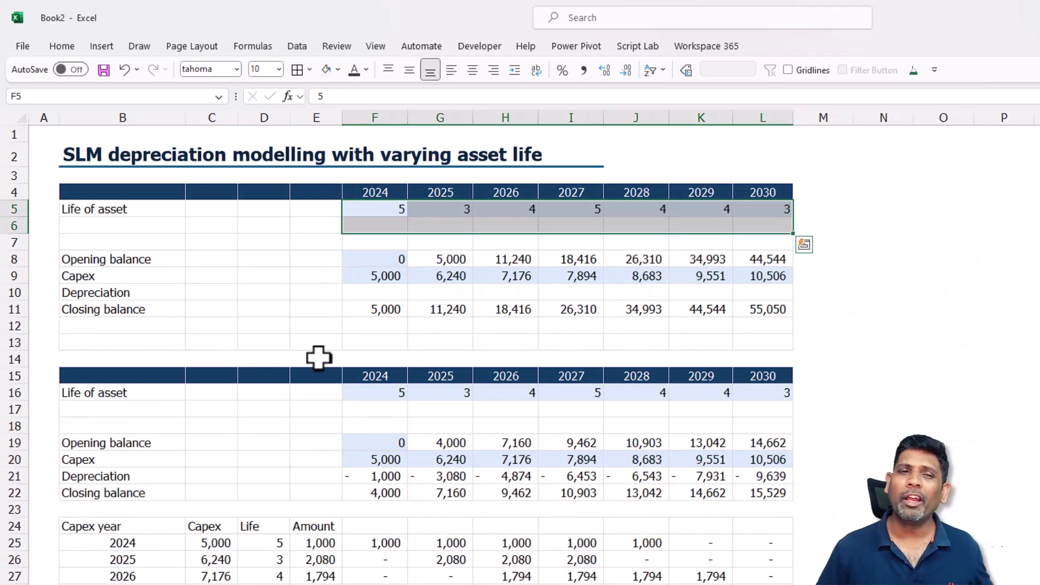
click(350, 275)
click(390, 207)
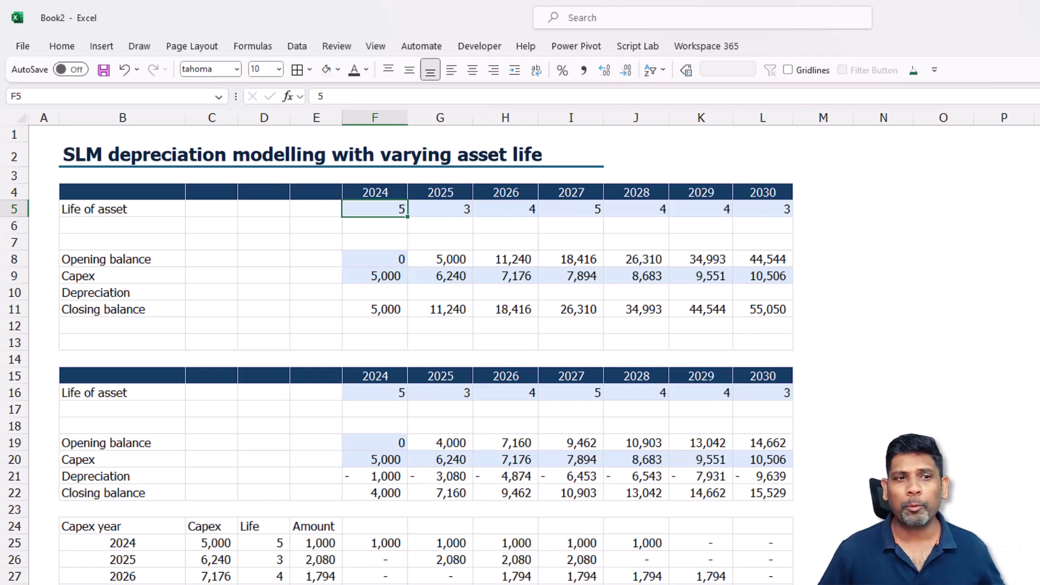
click(140, 346)
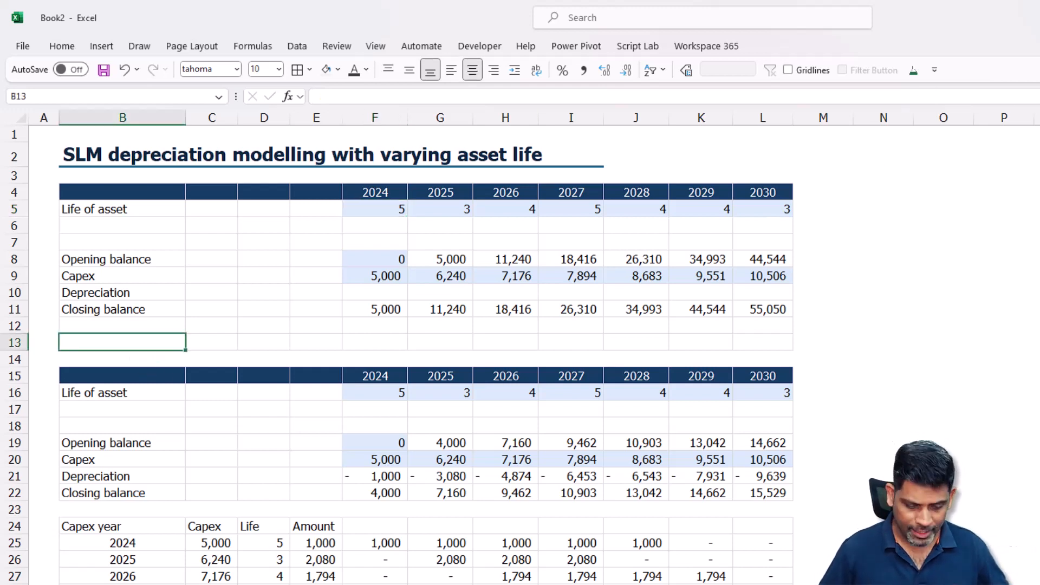
text(Annual)
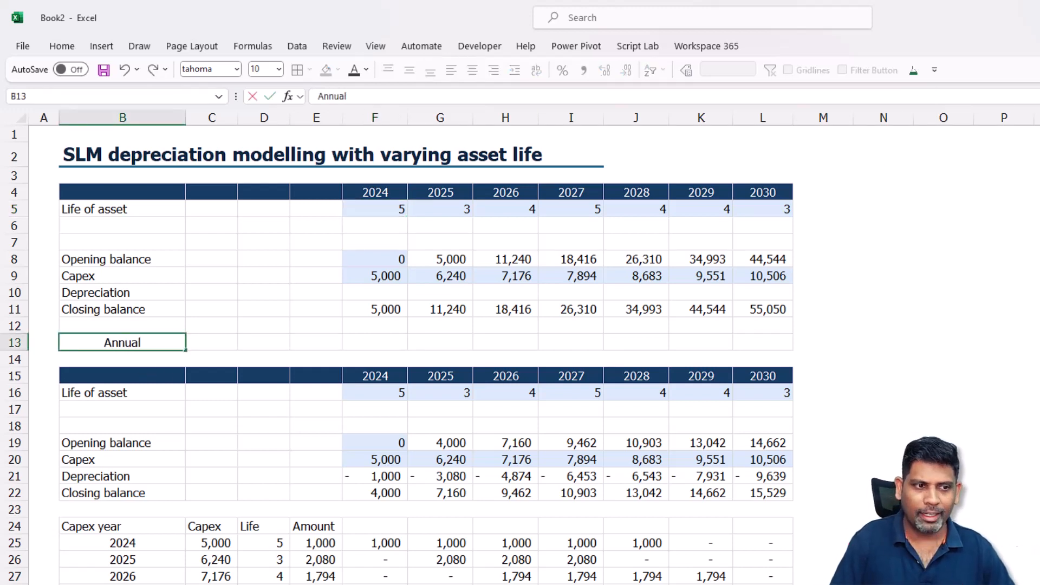
text( depreciation for capex)
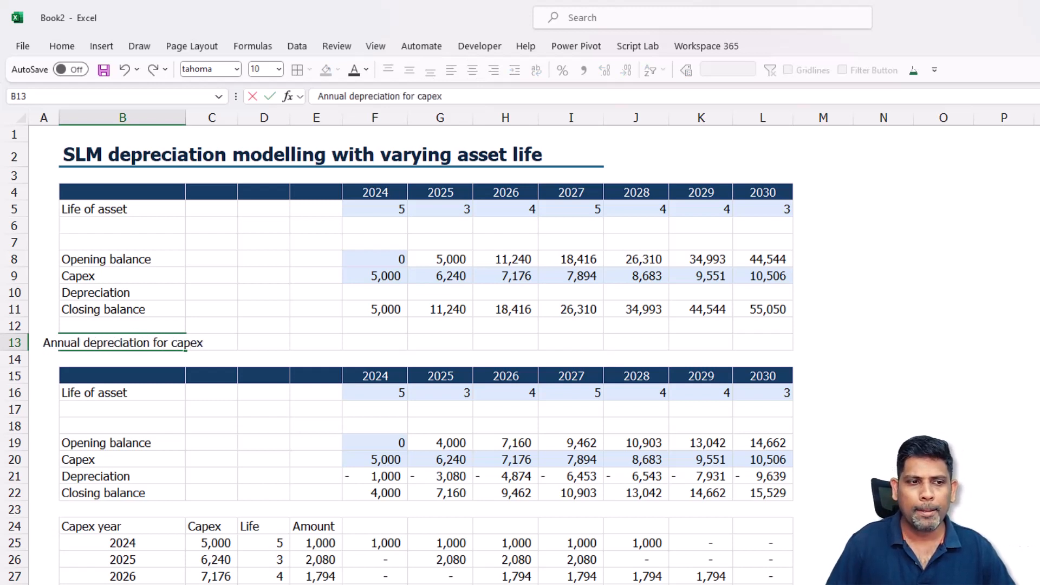
key(ctrl+Return)
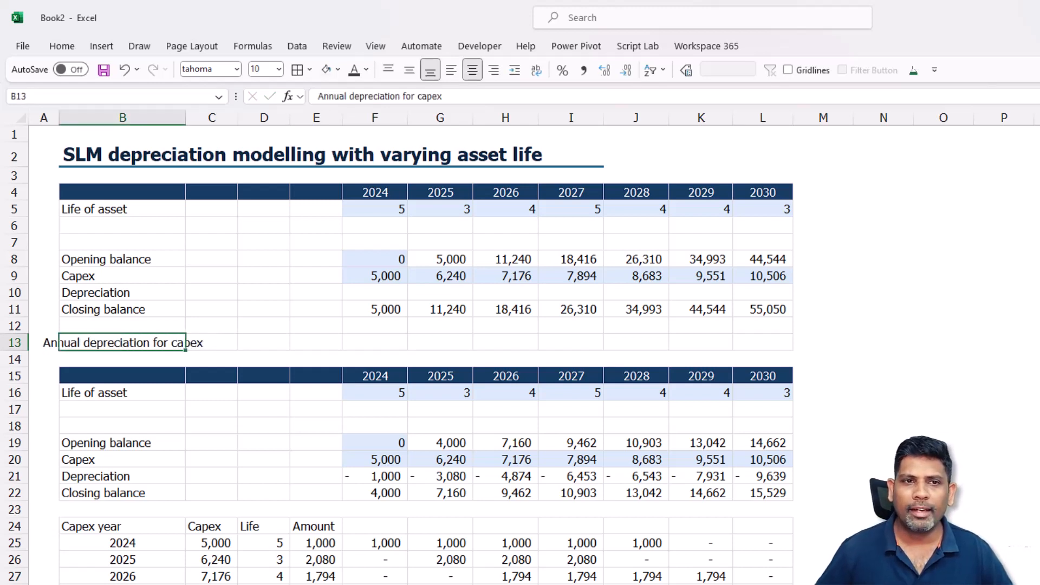
click(450, 70)
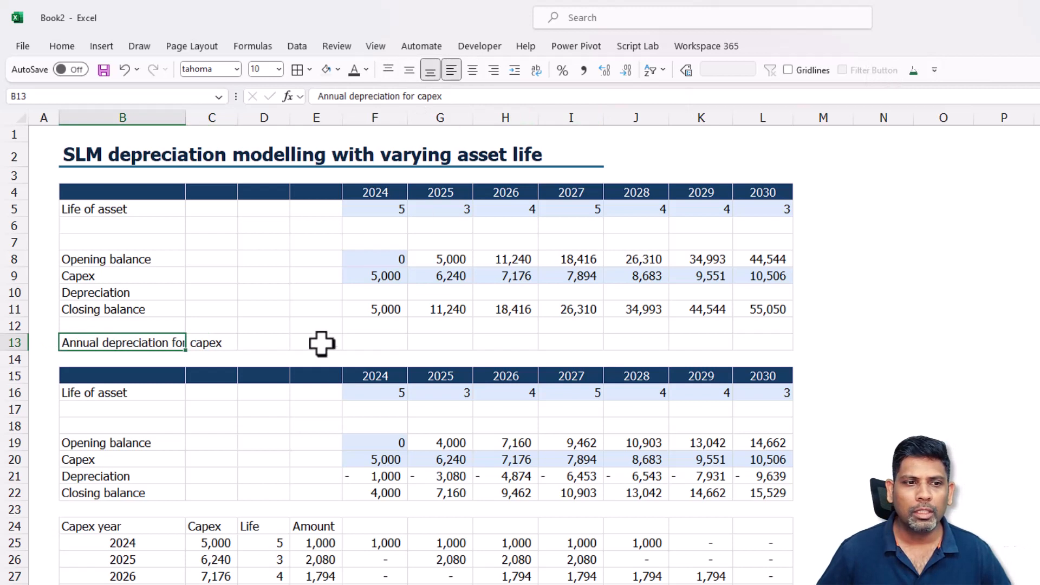
Calculate the 2024 annual depreciation in F13 as capex divided by life of asset, =F9/F5
drag(366, 353, 374, 341)
click(380, 339)
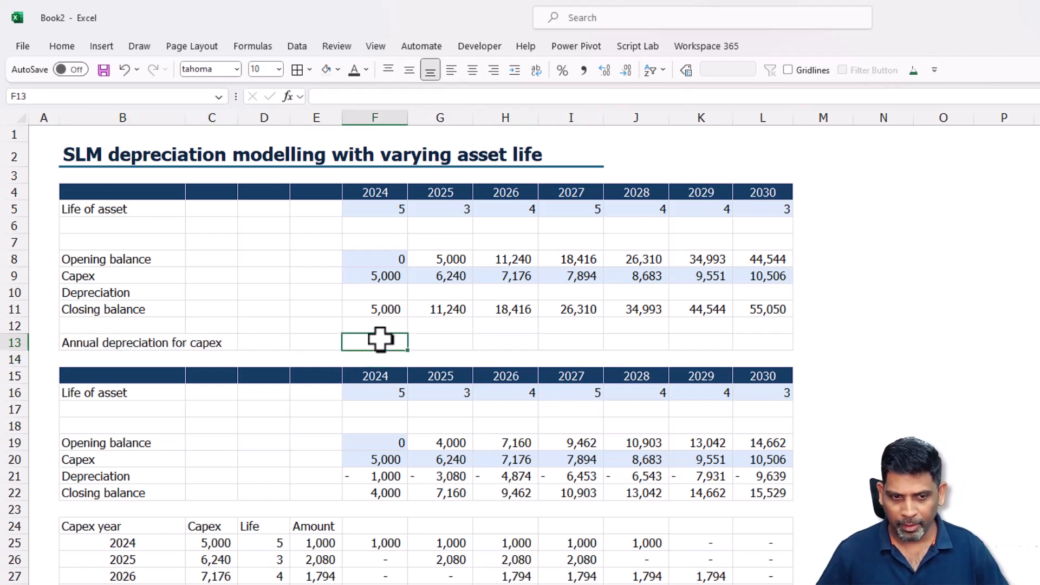
text(=)
click(375, 276)
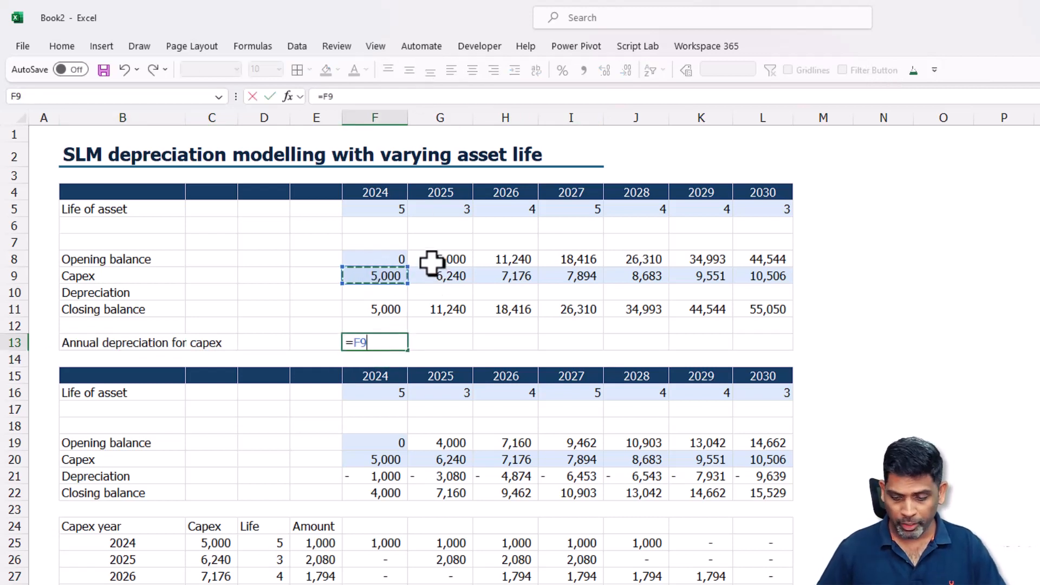
text(/)
click(399, 207)
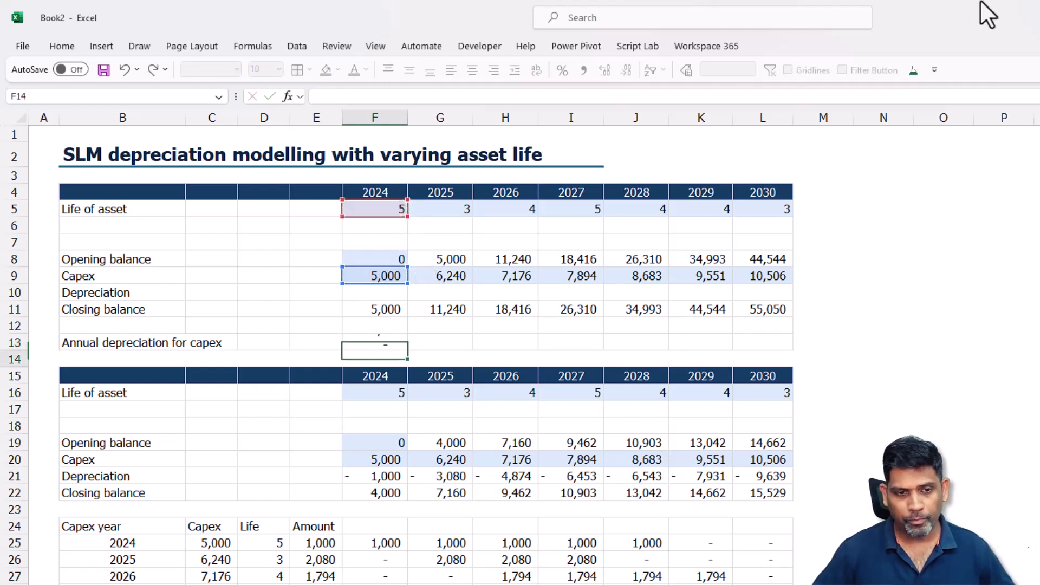
Copy the annual depreciation formula from F13 across to the 2030 column, L13
key(ctrl+Return)
key(ctrl+c)
key(shift+Right)
key(shift+Right)
key(shift+Right)
key(shift+Right)
key(shift+Right)
key(shift+Right)
key(shift+Right)
key(shift+Right)
key(shift+Left)
key(shift+Left)
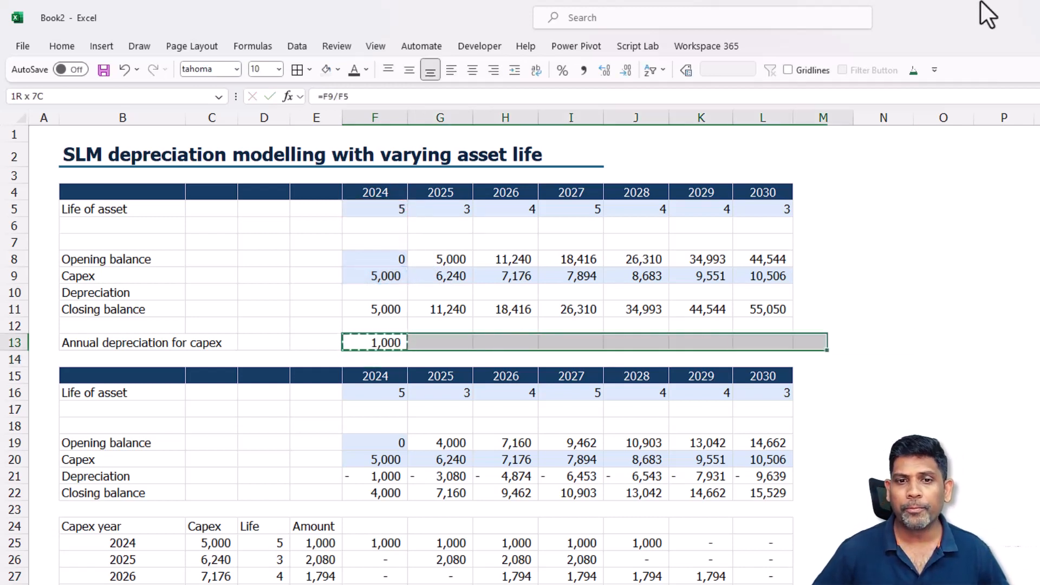
key(ctrl+v)
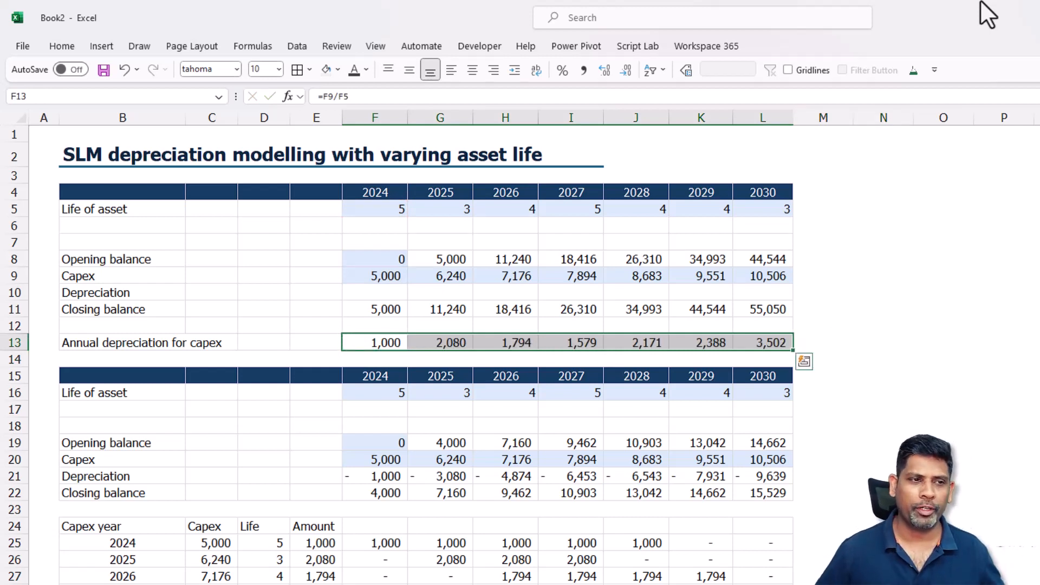
Label B6 "Retirement year for the asset"
click(89, 228)
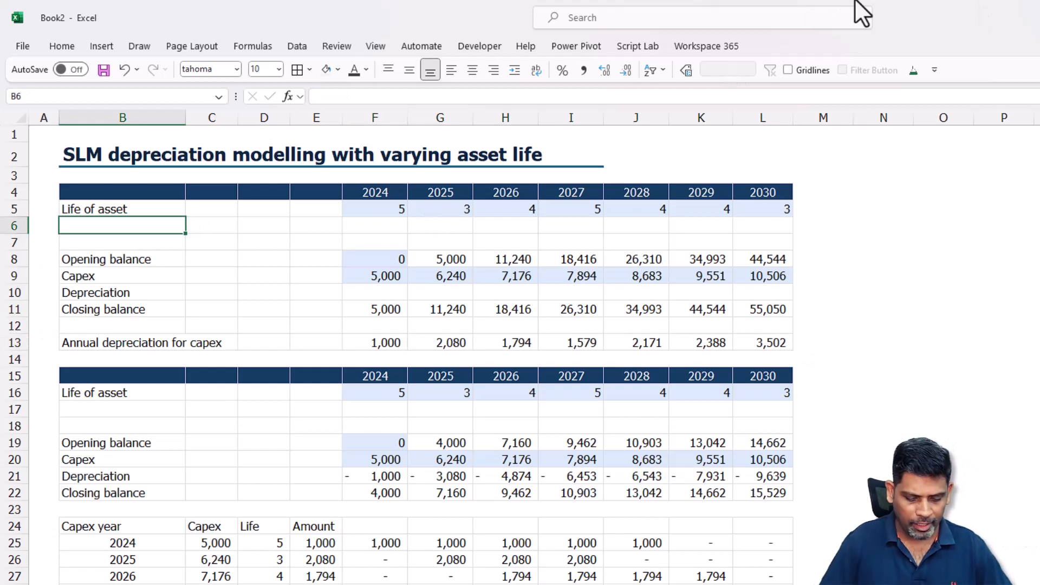
text(Retirement )
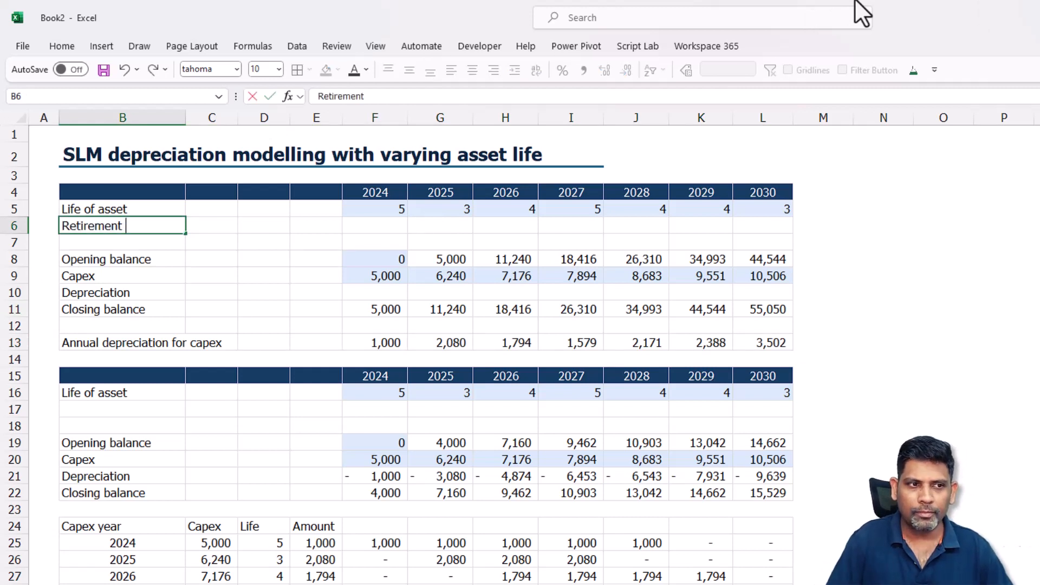
text(year for the asset)
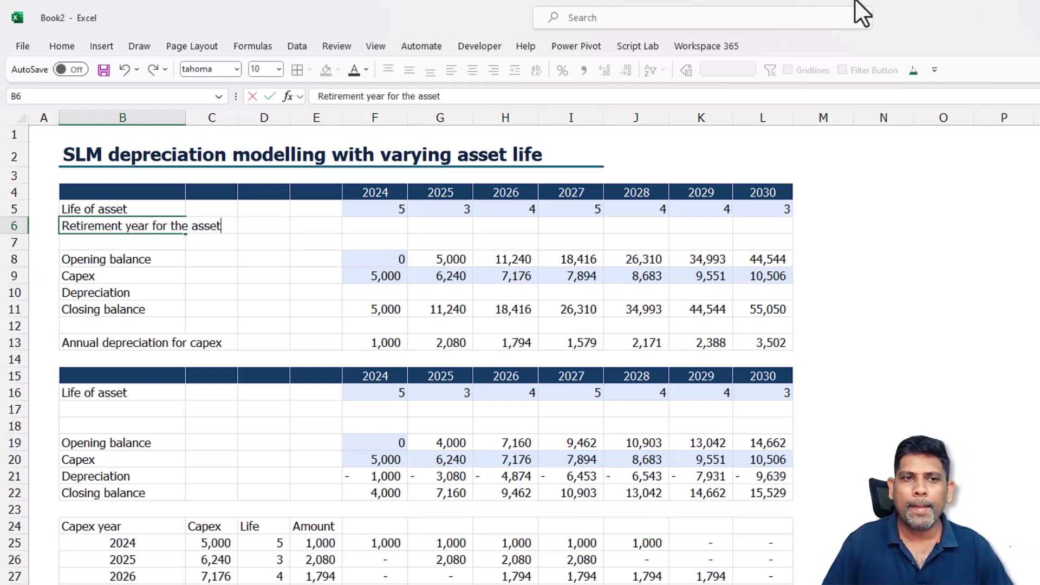
key(Right)
Calculate the 2024 asset's retirement year in F6 as year plus life of asset minus one, =F4+F5-1
key(Right)
key(Right)
key(Up)
key(Up)
key(Right)
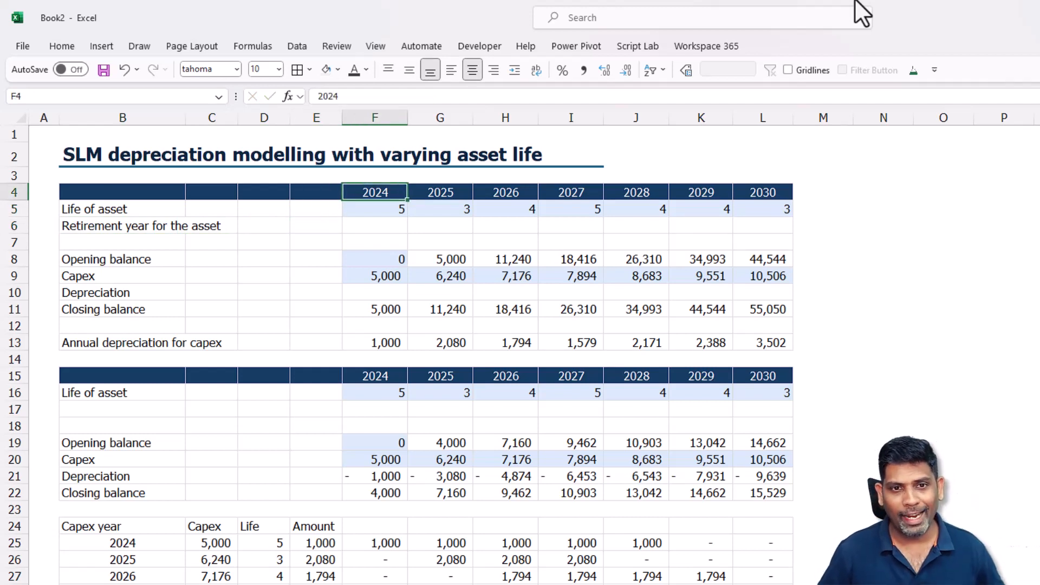
key(Down)
key(Down)
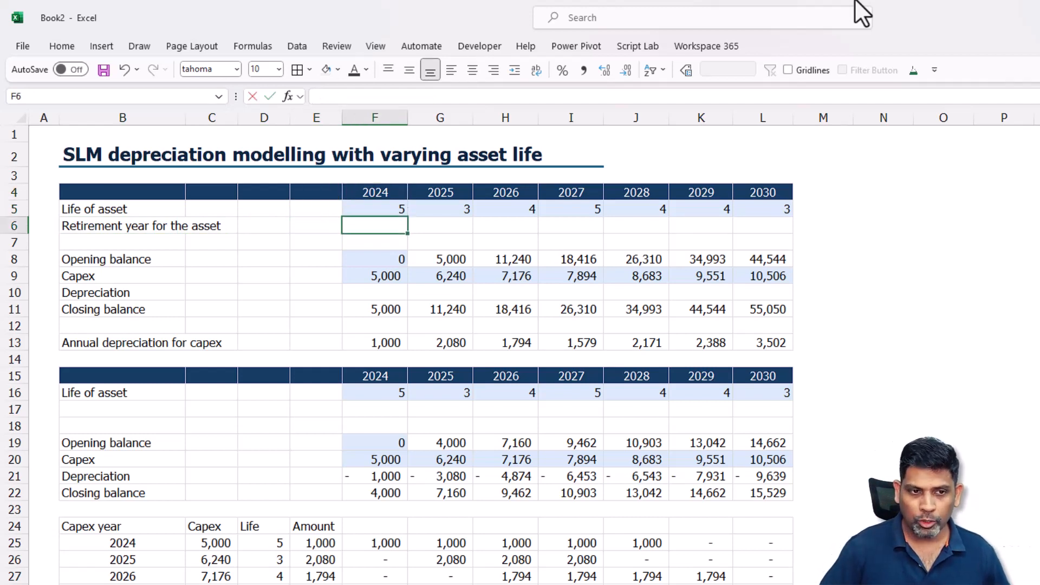
text(=)
key(Up)
key(Up)
text(+)
key(Up)
text(-)
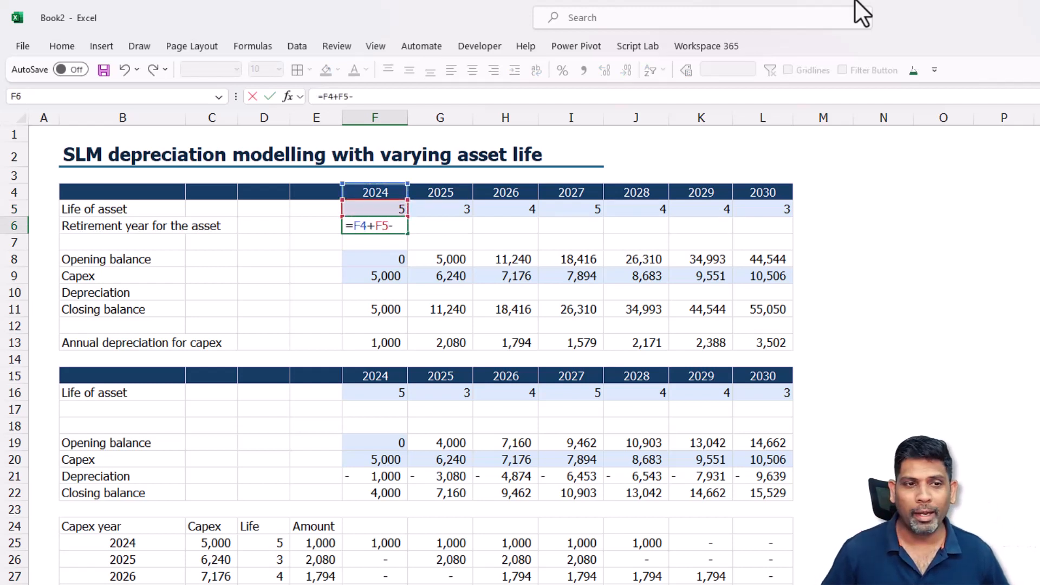
key(Return)
Check the 2024 retirement year in F6 against the header years 2024 to 2028 in F4:J4
key(Up)
key(Up)
key(Up)
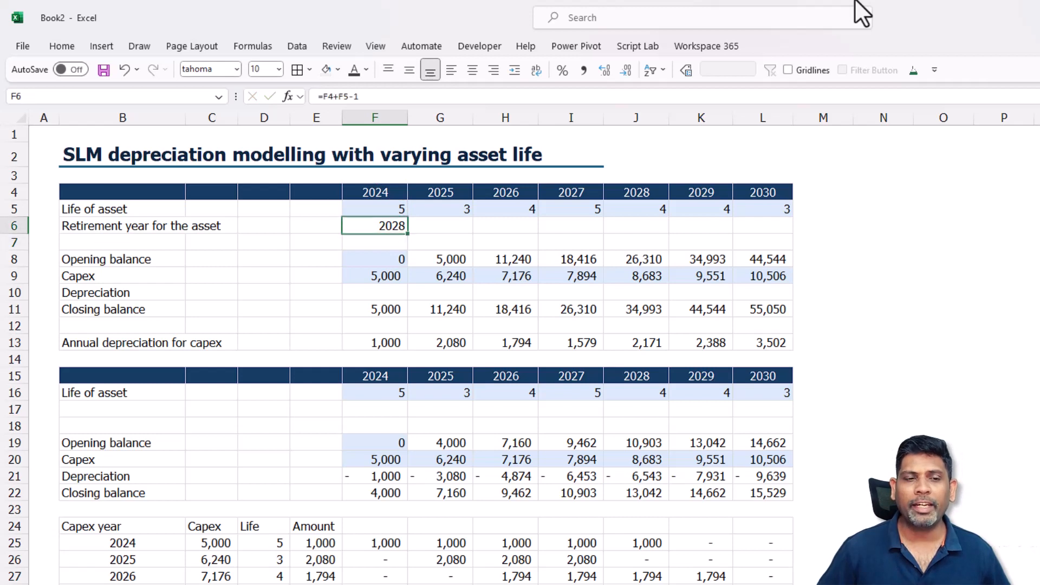
key(alt+h)
key(a)
key(c)
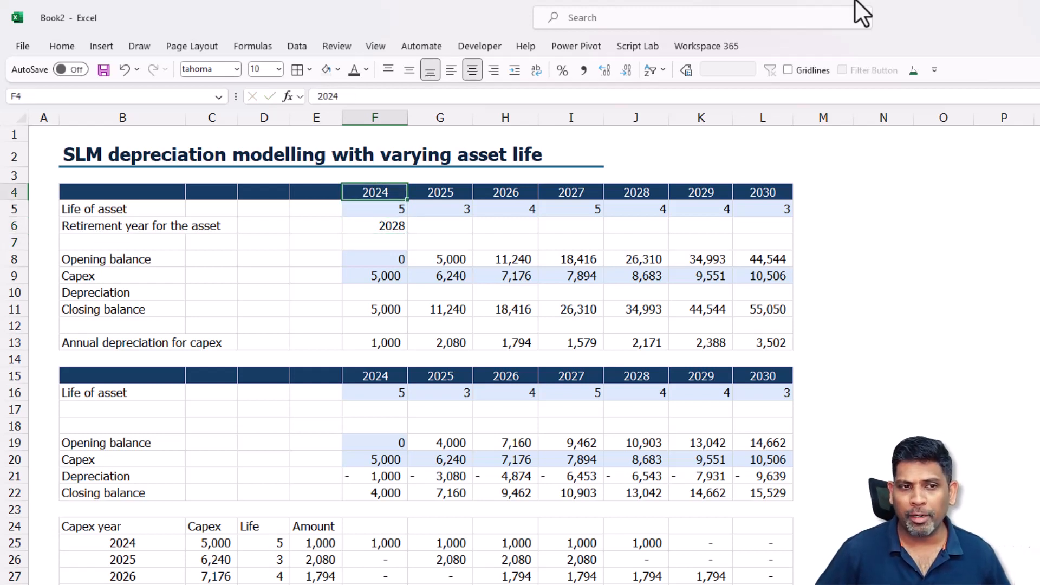
key(shift+Right)
key(shift+Right)
key(shift+Right)
key(shift+Right)
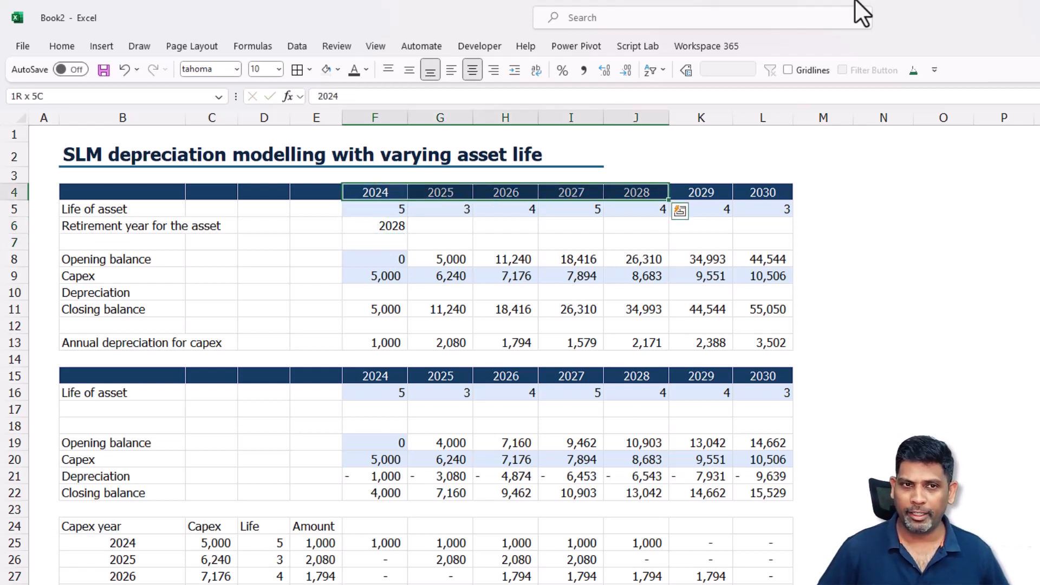
Copy the retirement year formula from F6 across to L6
key(Down)
key(Down)
key(Down)
key(Up)
key(ctrl+c)
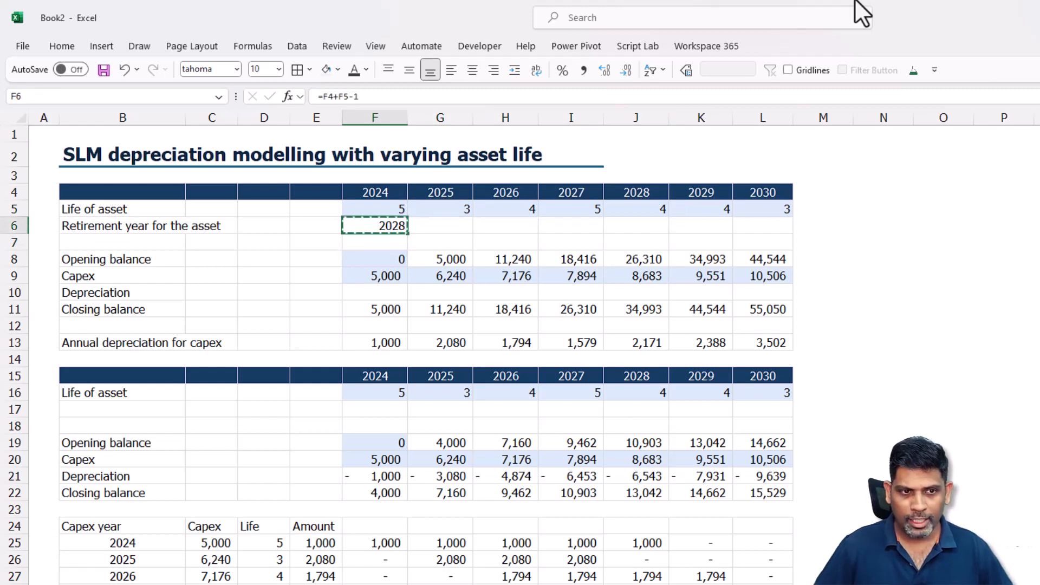
key(shift+Right)
key(shift+Right)
key(shift+Right)
key(shift+Right)
key(shift+Right)
key(shift+Right)
key(ctrl+v)
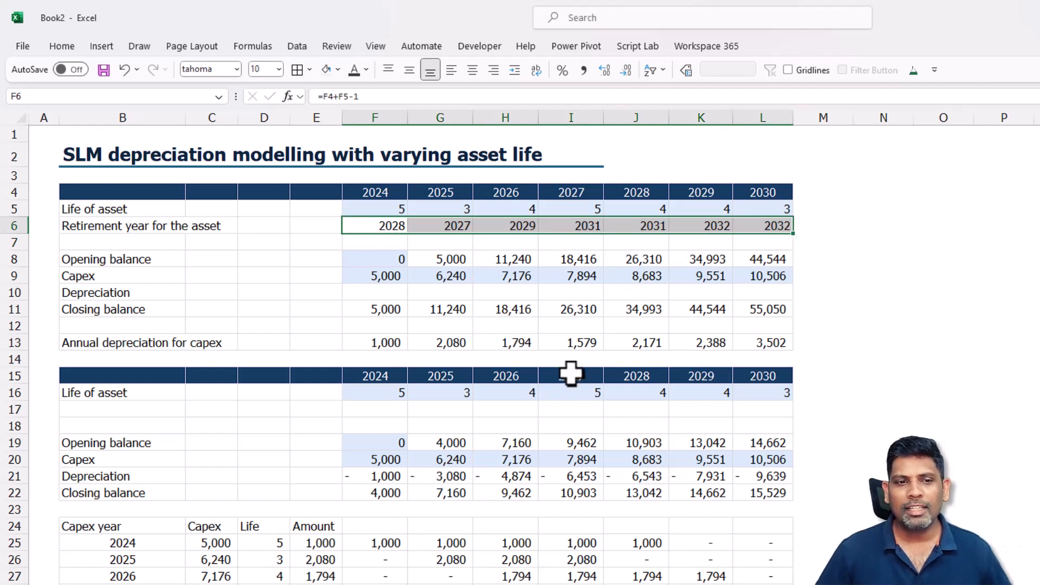
Write a negative SUMIFS in L10 that sums annual depreciation F13:L13 where retirement years F6:L6 are ">="&L4
drag(390, 342, 771, 342)
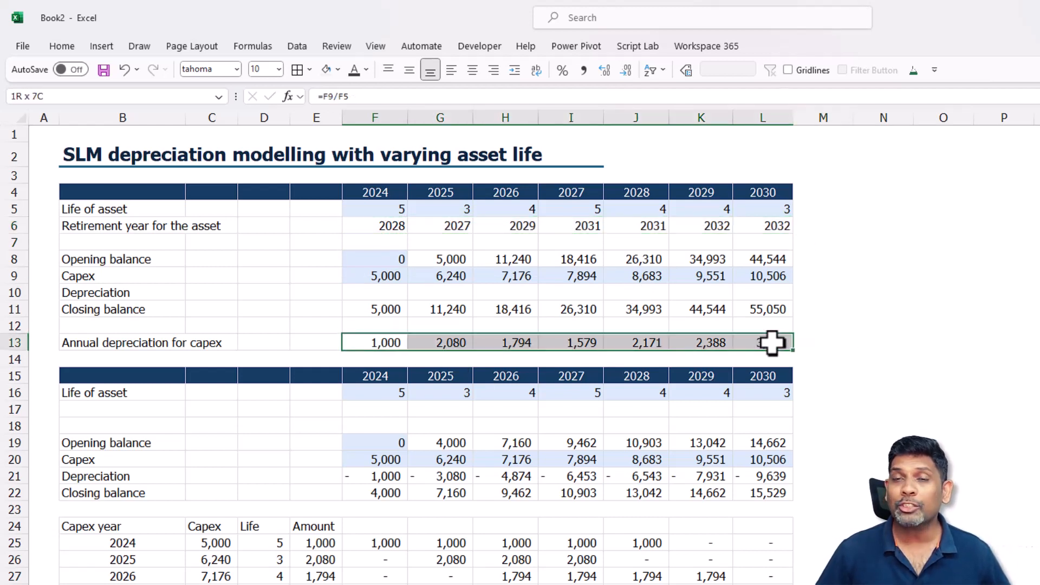
click(376, 227)
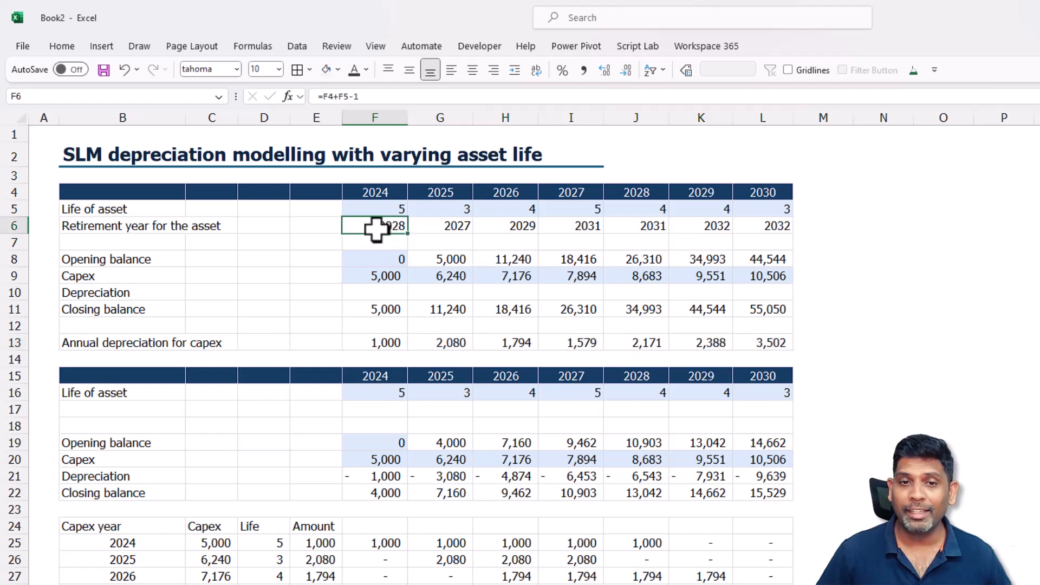
drag(478, 231, 763, 226)
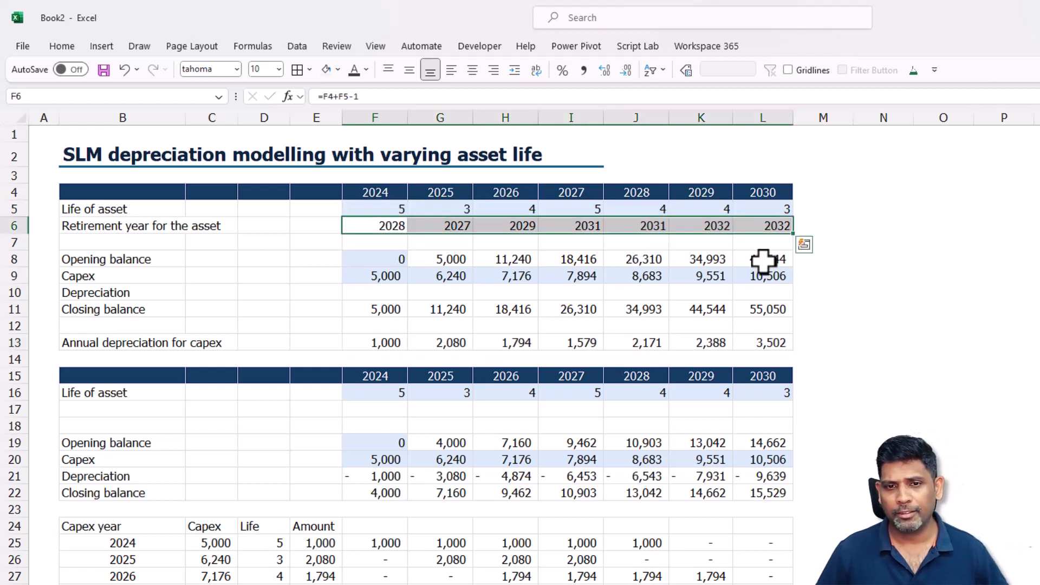
click(757, 291)
text(=-sumifs)
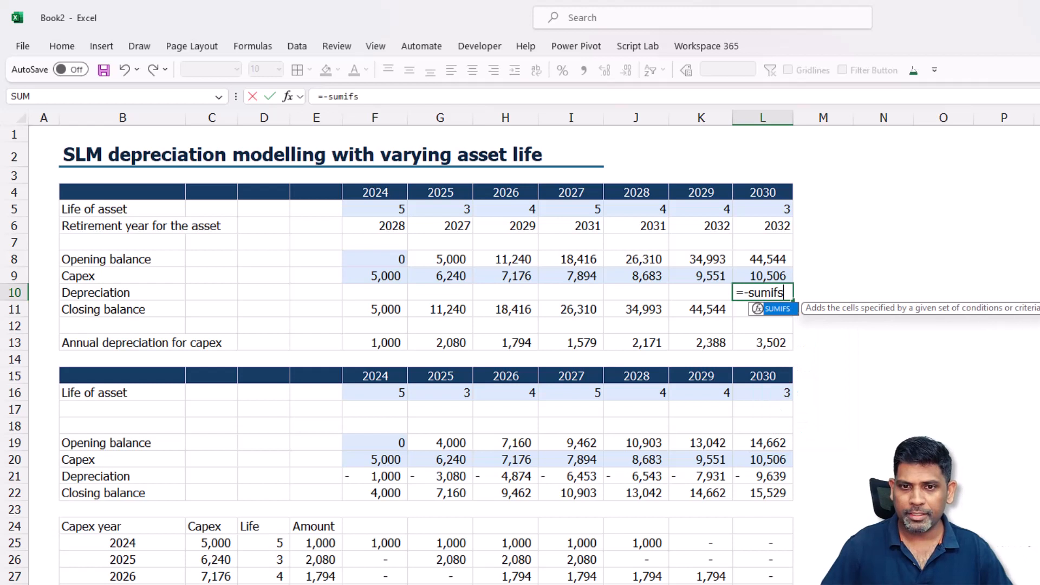
key(Tab)
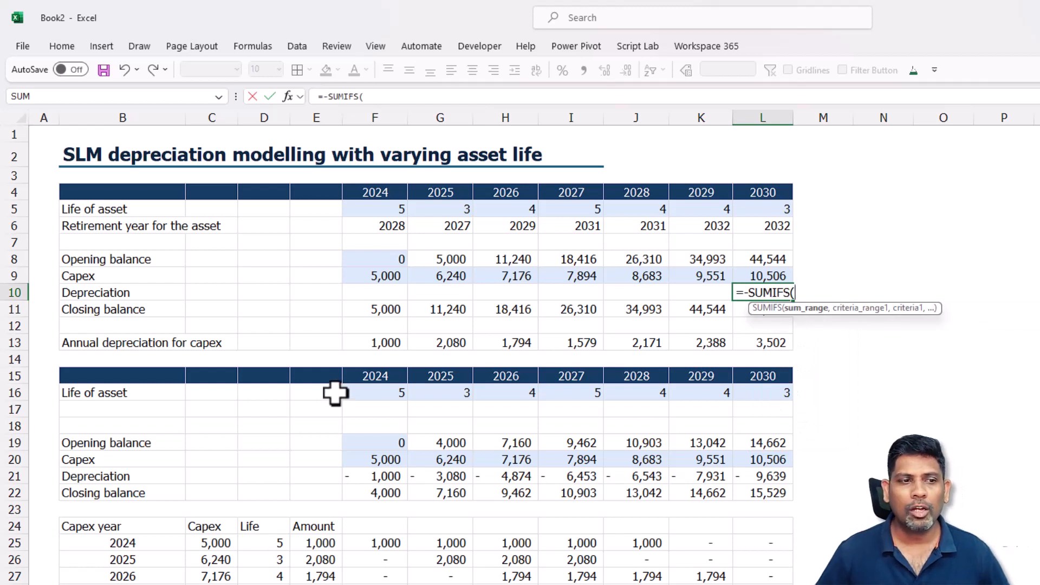
drag(367, 346, 772, 341)
text(,)
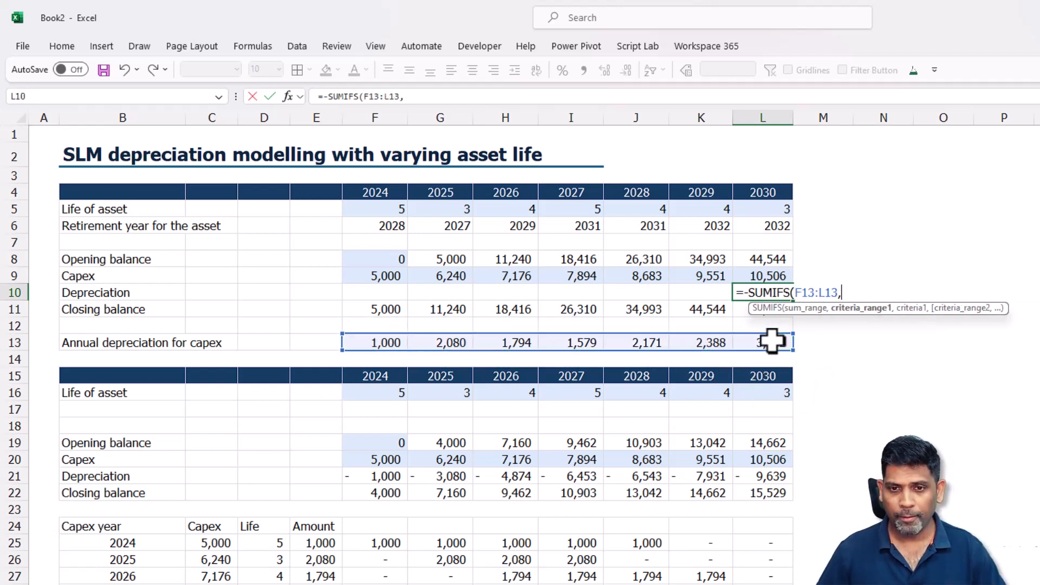
key(alt+Return)
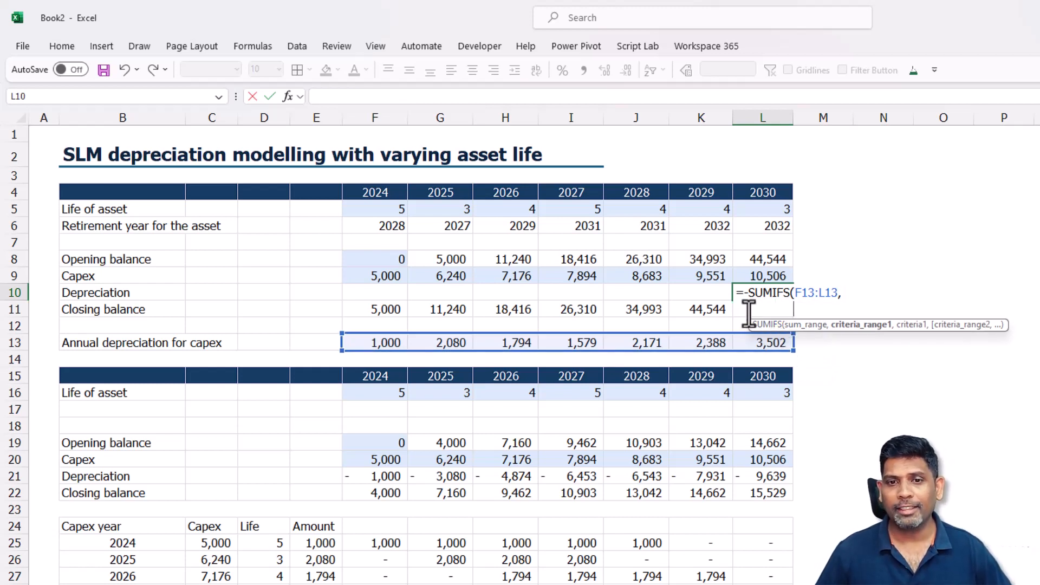
drag(376, 225, 761, 228)
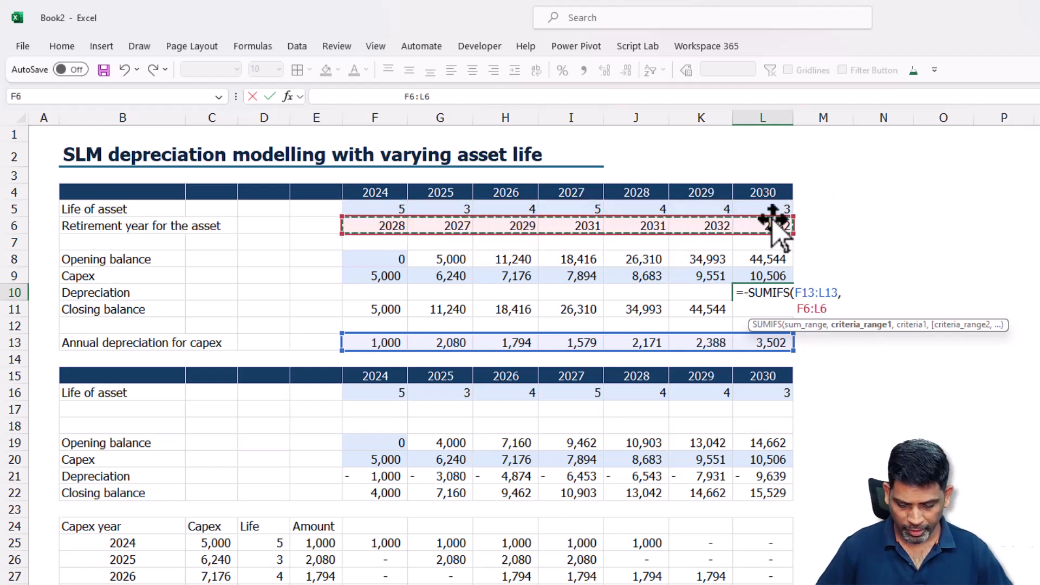
text(, ">=)
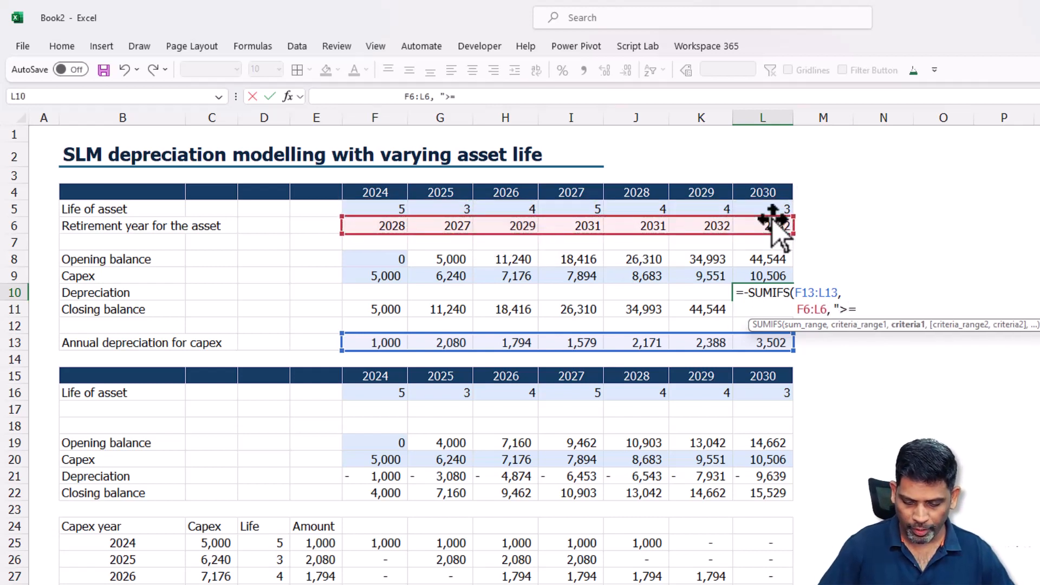
text("&L4)
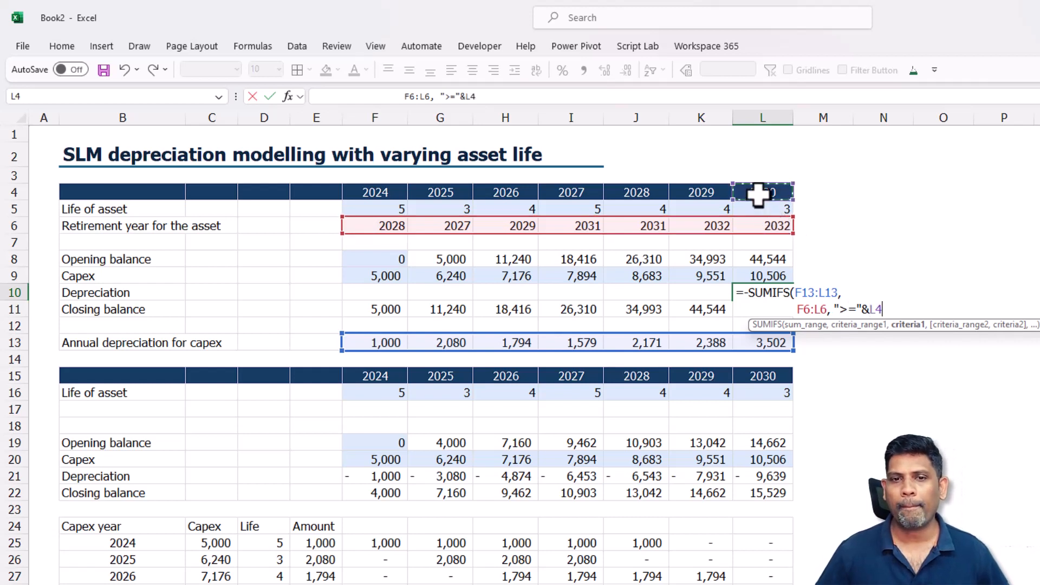
click(760, 194)
text())
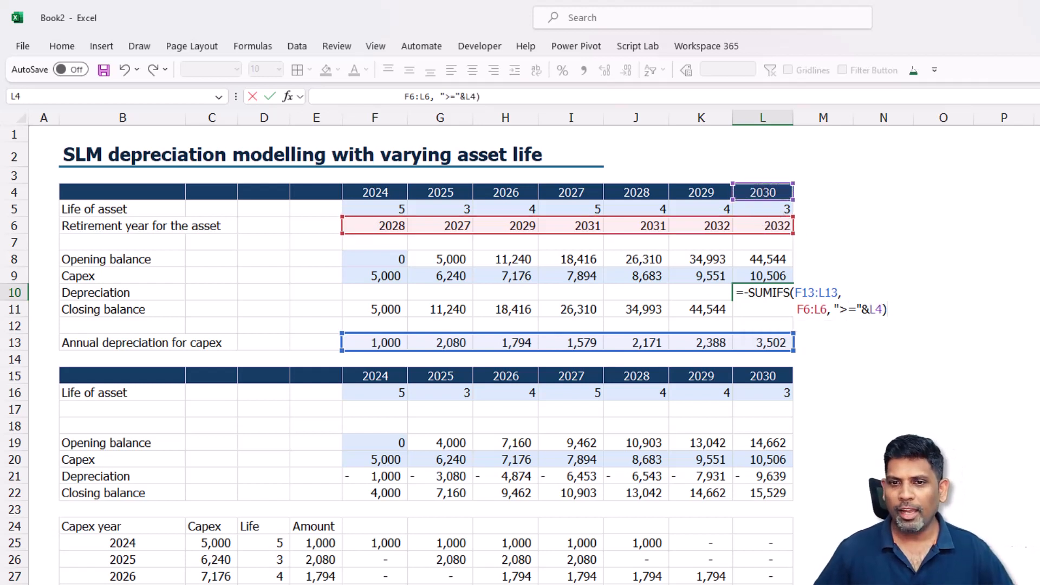
Anchor the start column of both SUMIFS ranges in L10 as $F13:L13 and $F6:L6, and enter the formula
click(795, 293)
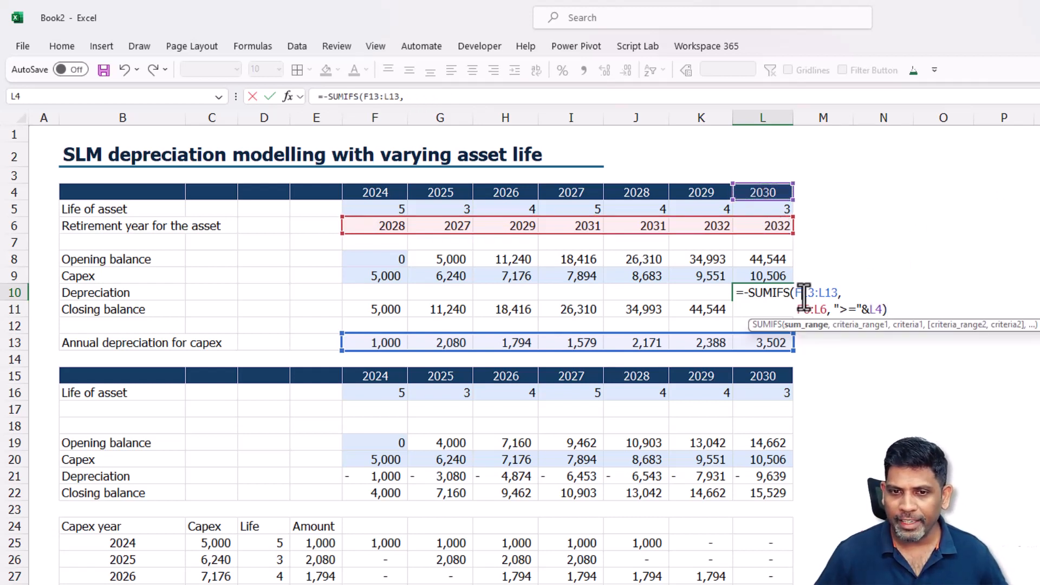
text($)
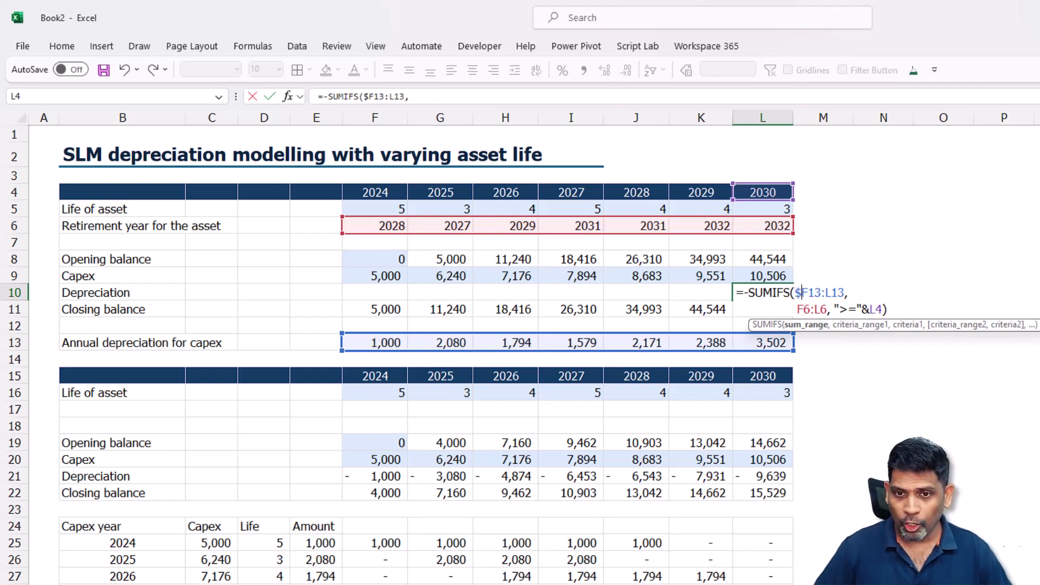
click(796, 309)
text($)
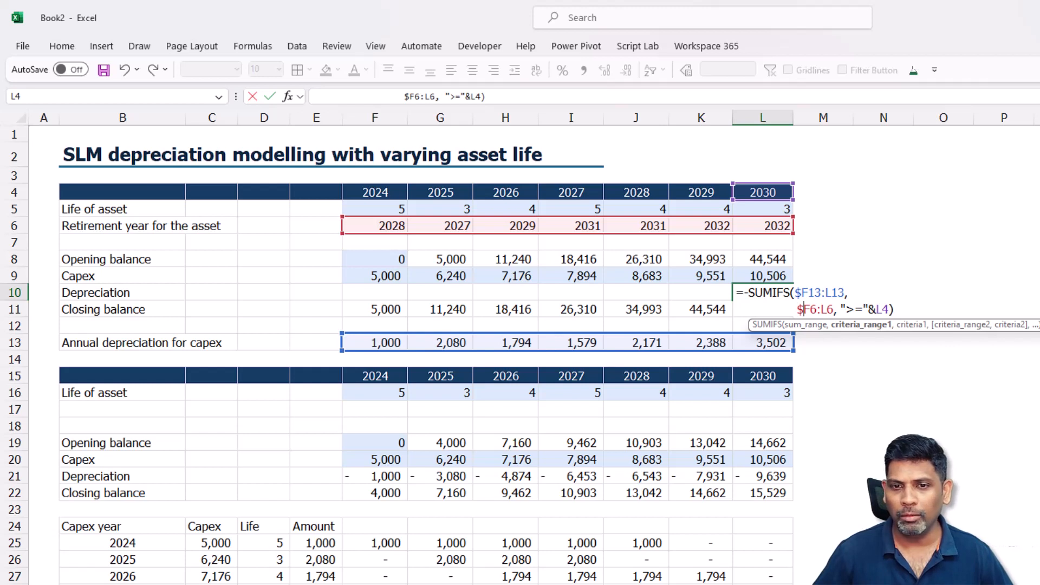
key(ctrl+Return)
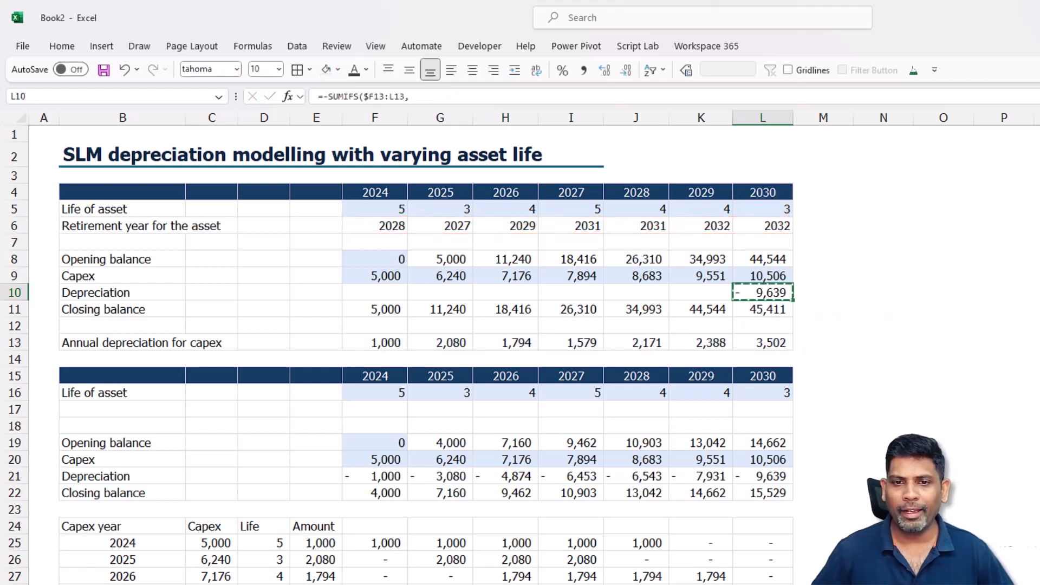
Copy the depreciation formula from L10 back across the row to F10
key(ctrl+c)
key(shift+Left)
key(shift+Left)
key(shift+Left)
key(shift+Left)
key(shift+Left)
key(shift+Left)
key(Return)
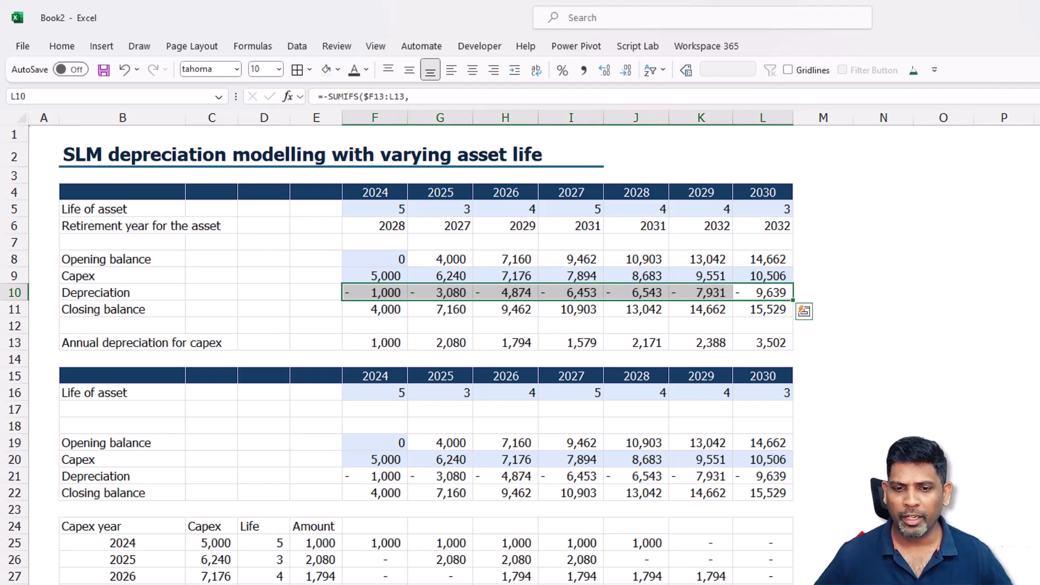
Bold the Closing balance rows of both schedules, B22:L22 and B11:L11
drag(70, 494, 766, 489)
key(ctrl+b)
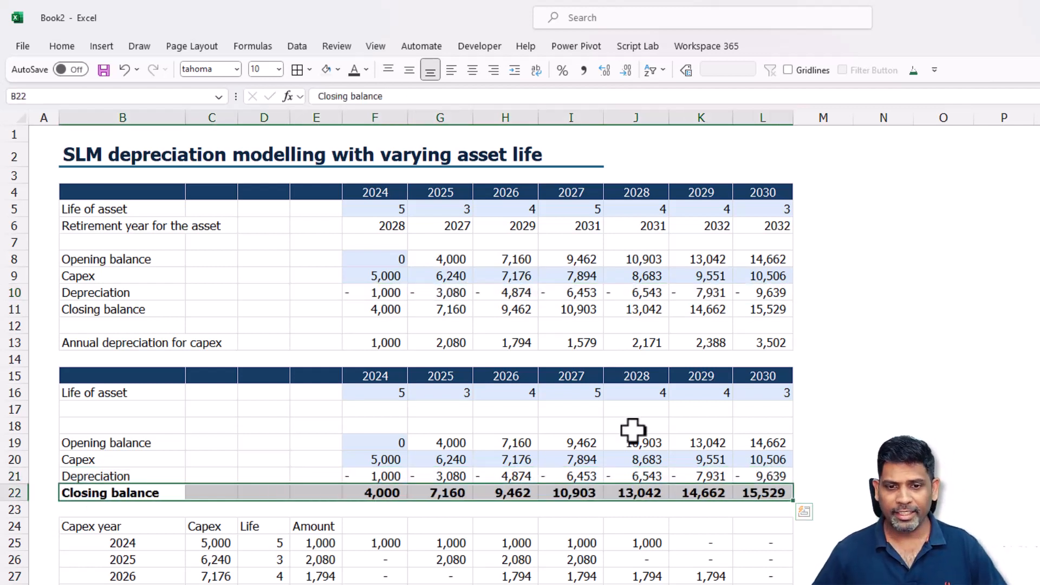
drag(780, 309, 69, 306)
key(ctrl+b)
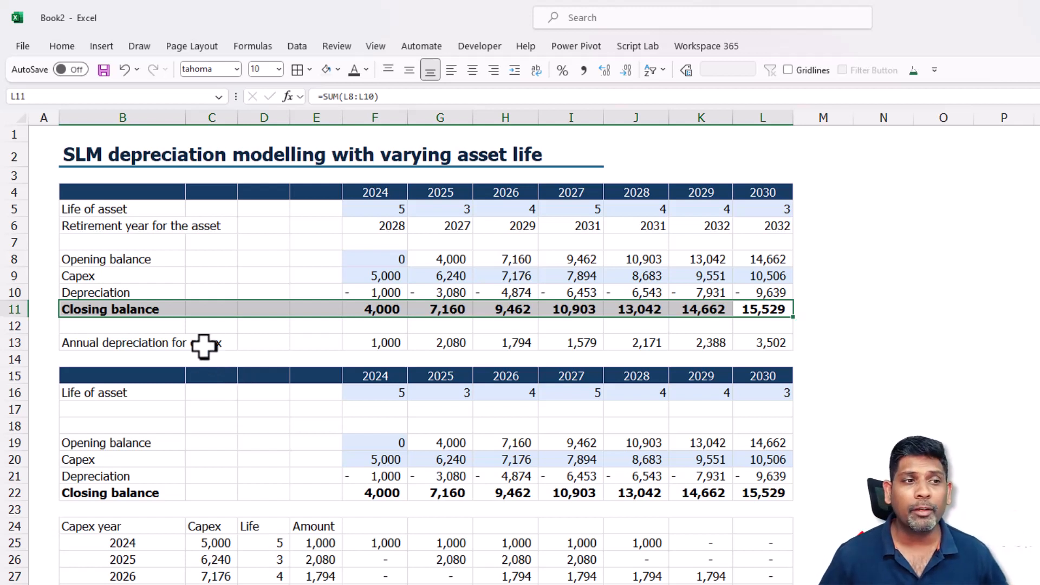
Switch to the Lambda Libraries - v2.xlsx workbook and examine the asset table's categories, purchase dates, costs, salvage values and estimated lives
click(221, 278)
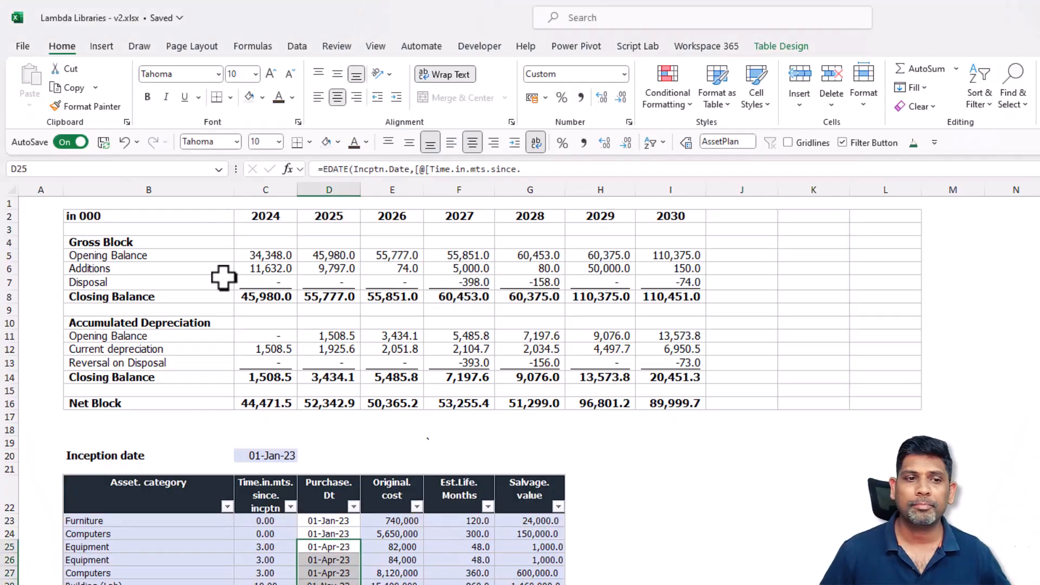
key(Down)
scroll(248, 471, down, 1)
scroll(248, 471, down, 2)
drag(180, 385, 461, 584)
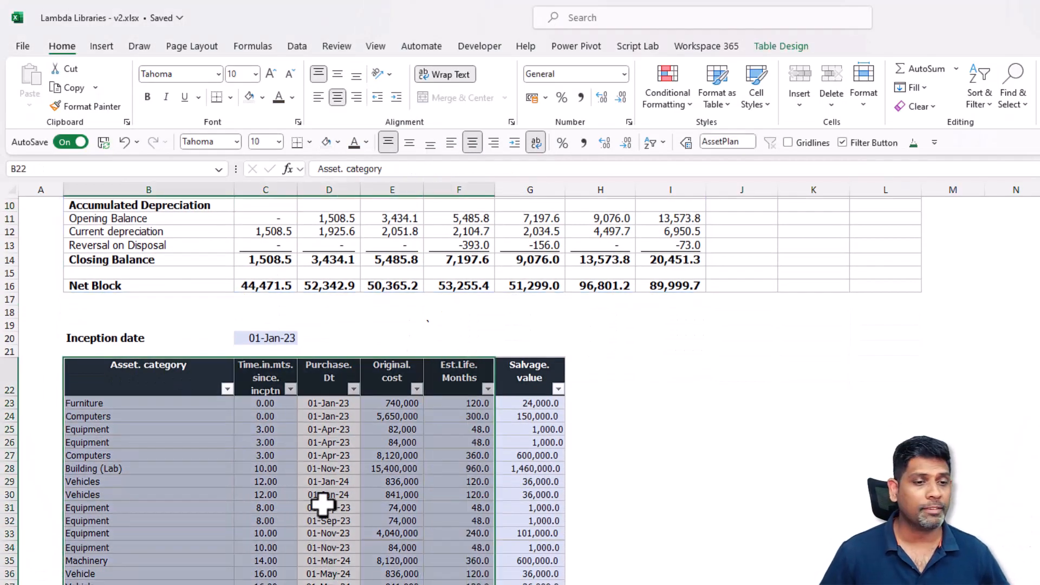
click(326, 416)
drag(551, 407, 536, 584)
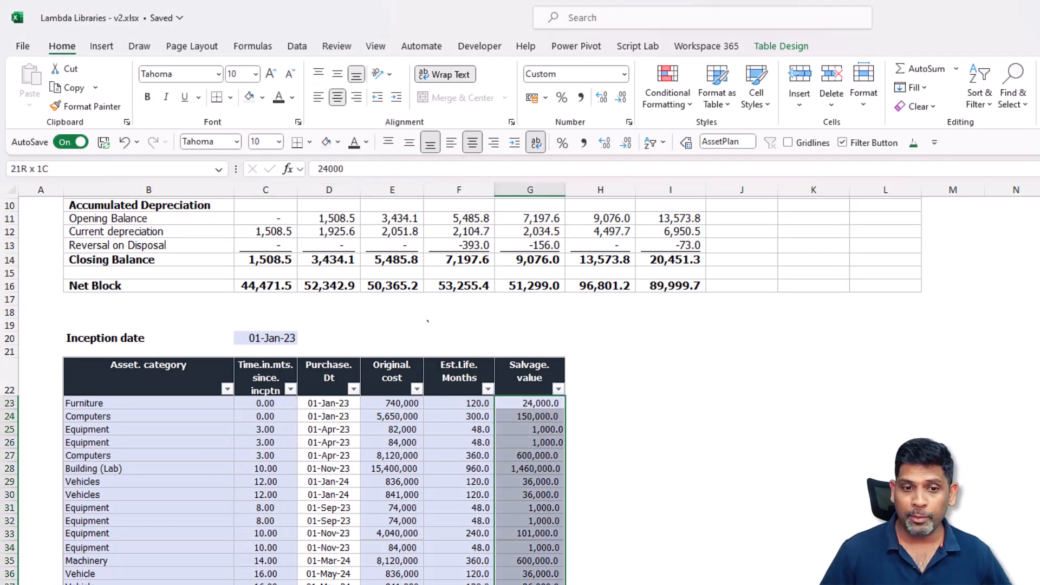
drag(460, 416, 461, 584)
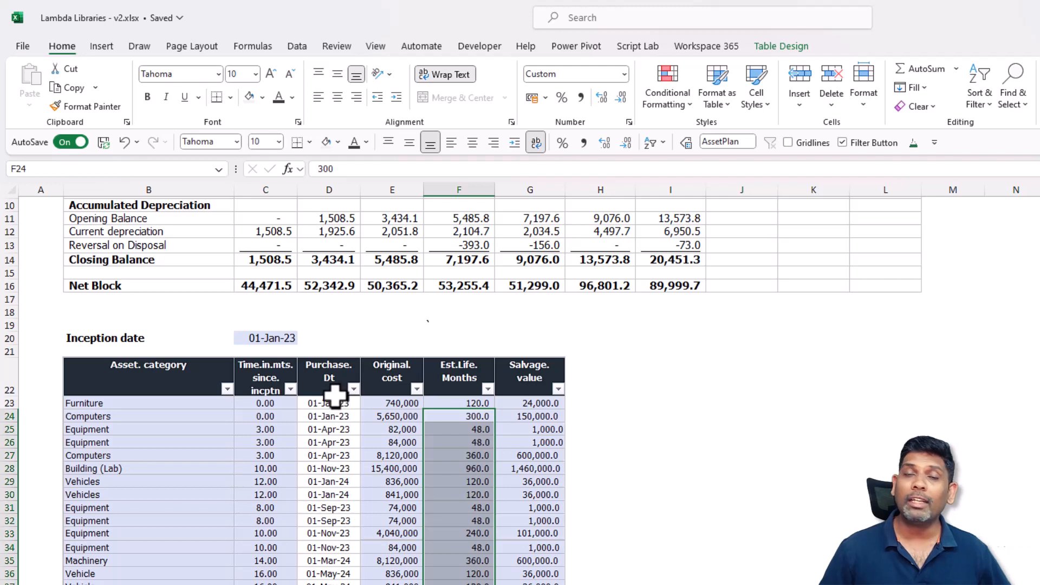
Examine the asset table's purchase dates, costs, lives and salvage values, and the fixed asset schedule above the table
click(316, 415)
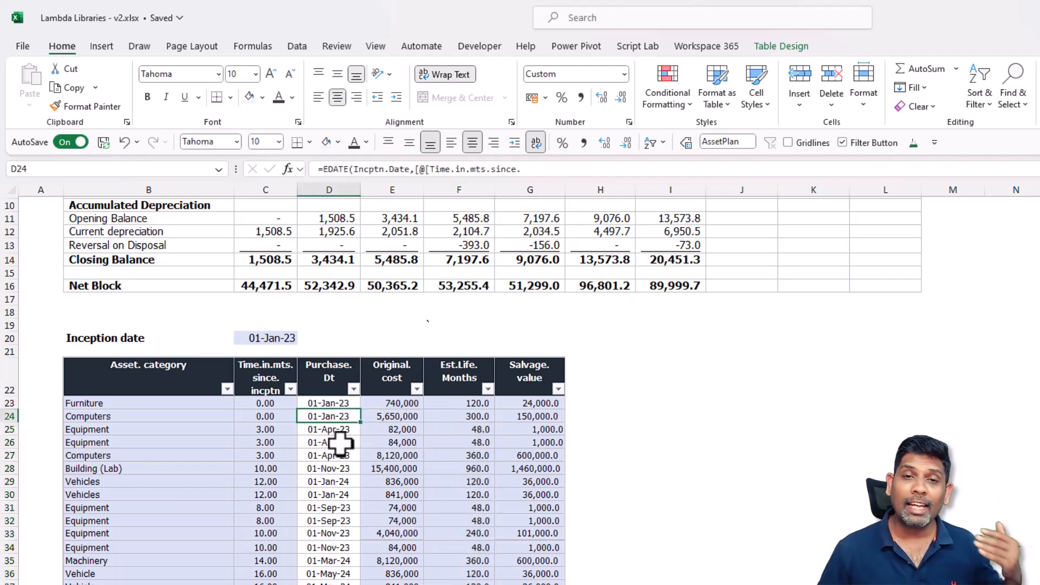
drag(314, 401, 551, 455)
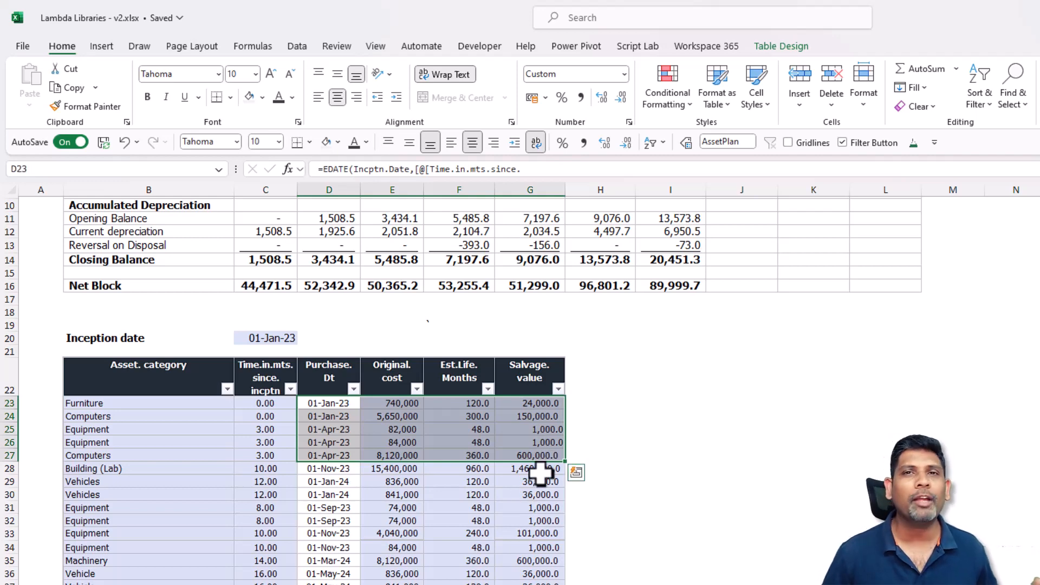
scroll(539, 472, up, 3)
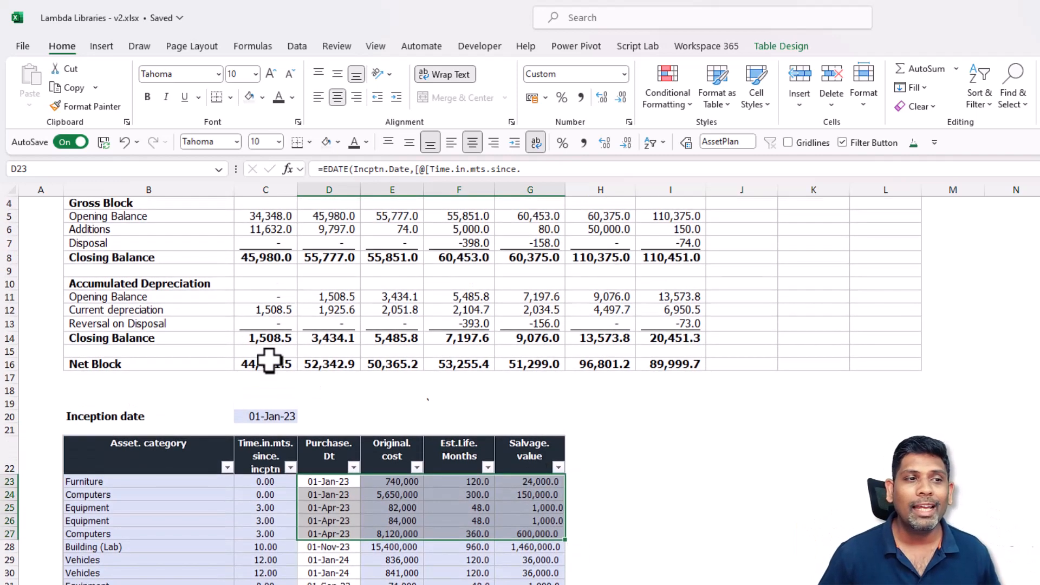
drag(155, 233, 263, 359)
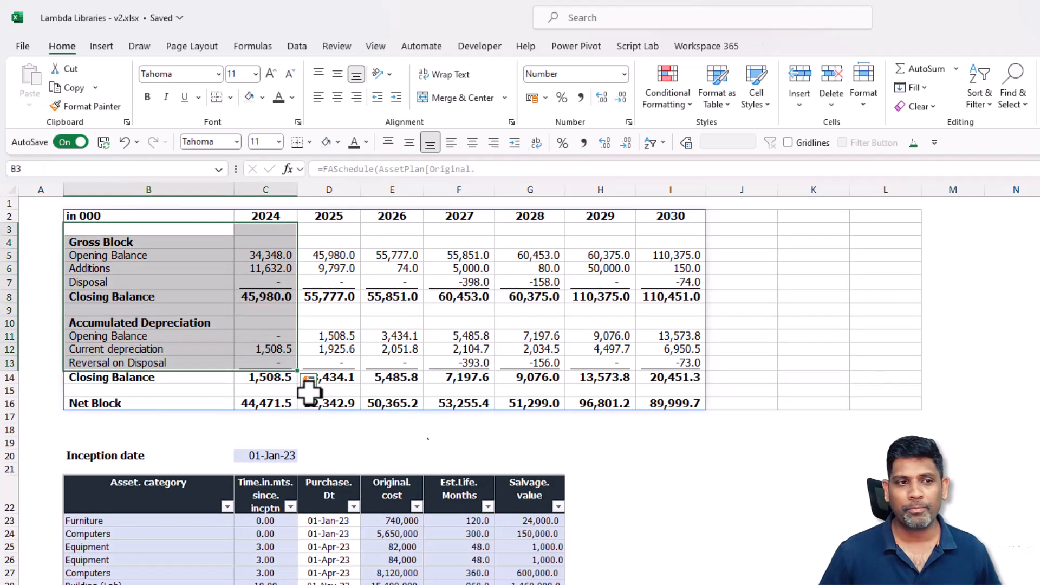
Clear the schedule formula in B2 and begin a new FASchedule formula there with AssetPlan's Original.cost column as the Cost argument
click(180, 216)
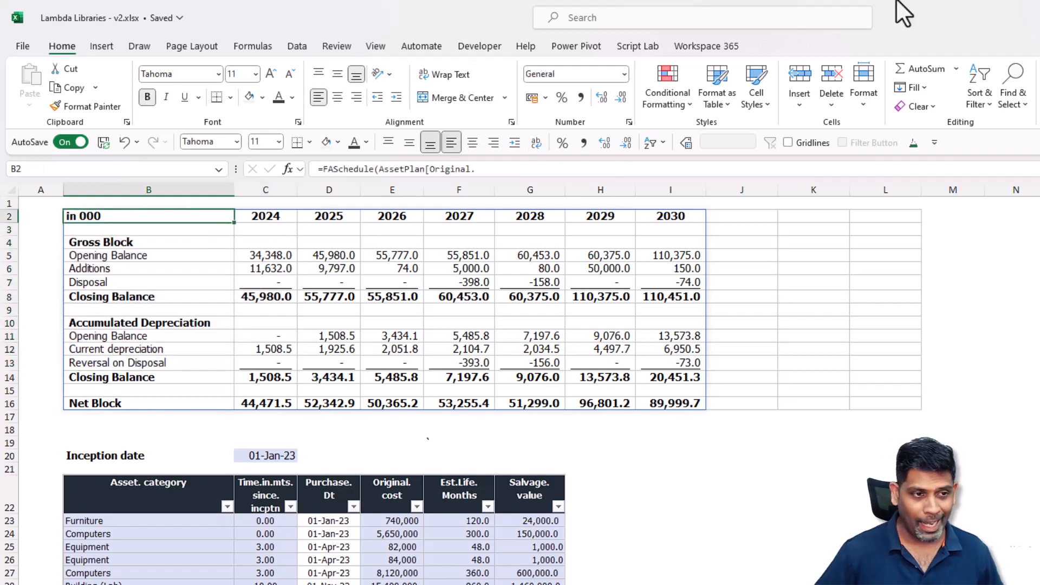
key(Delete)
text(=FAS)
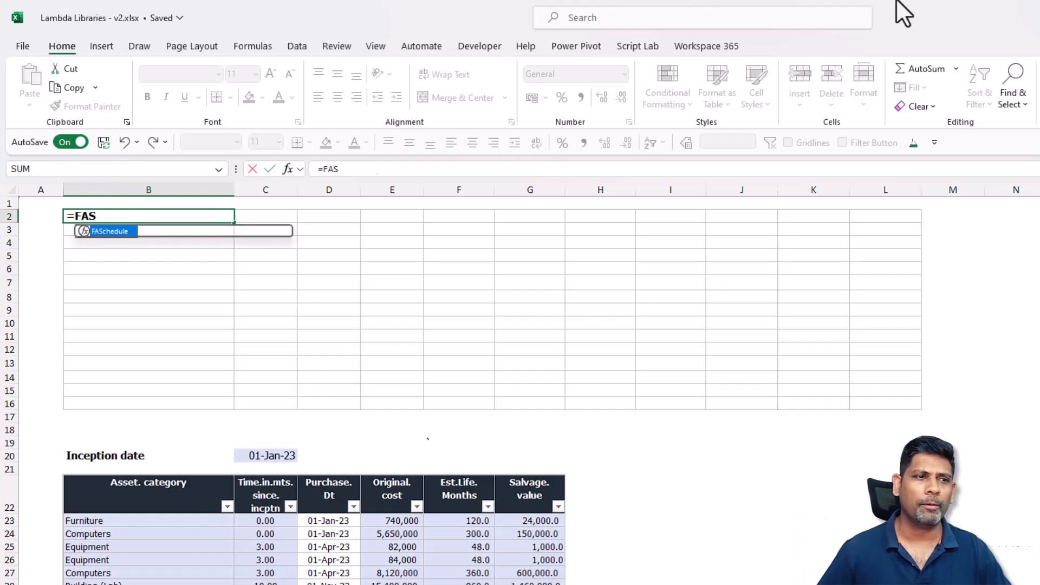
key(Tab)
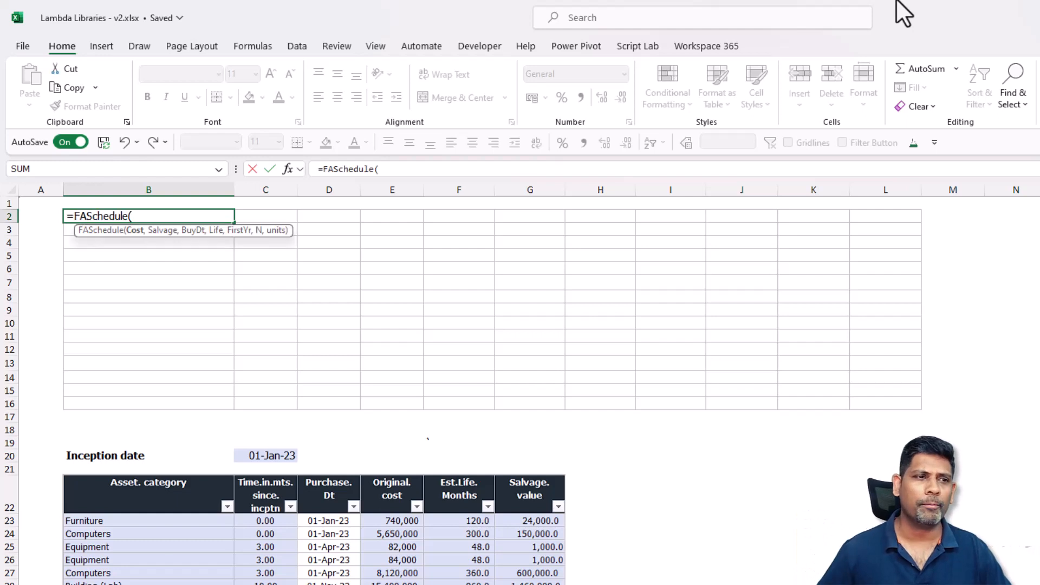
click(393, 469)
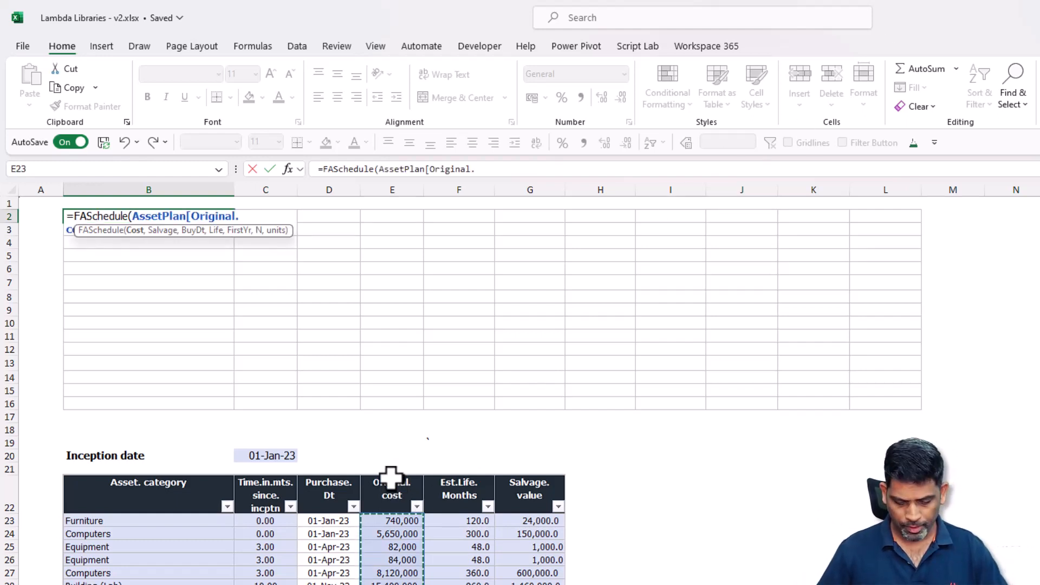
Add AssetPlan's Salvage.value, Purchase.Dt and Est.Life.Months columns as the Salvage, BuyDt and Life arguments of the FASchedule formula
text(,)
click(540, 479)
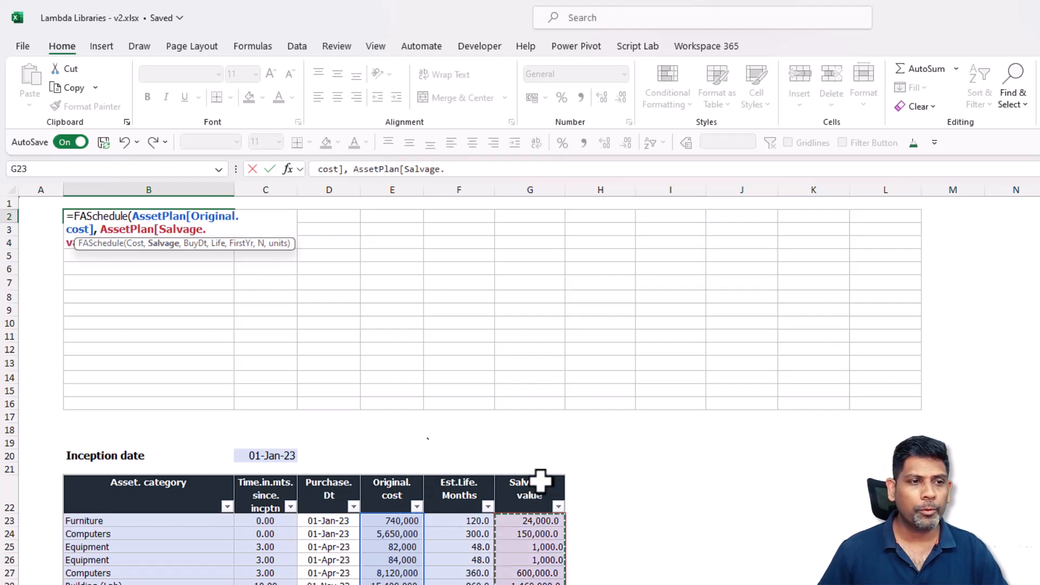
text(,)
click(331, 472)
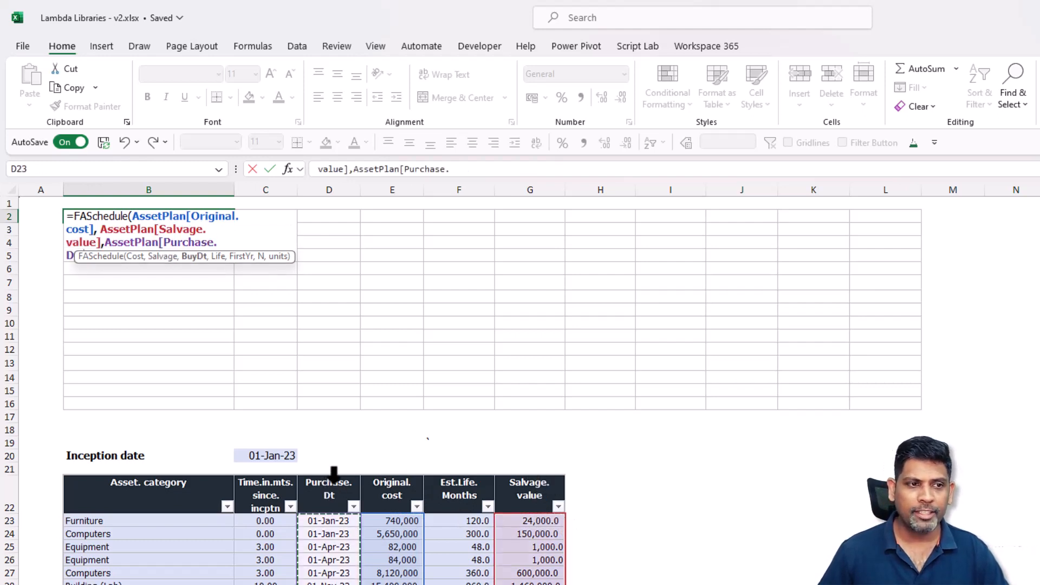
text(,)
click(452, 482)
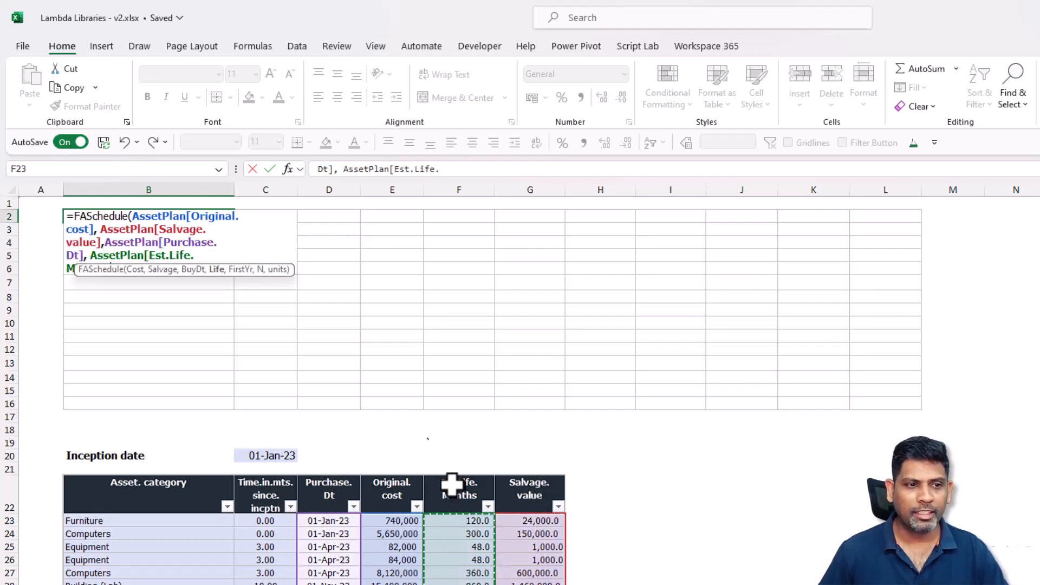
text(,)
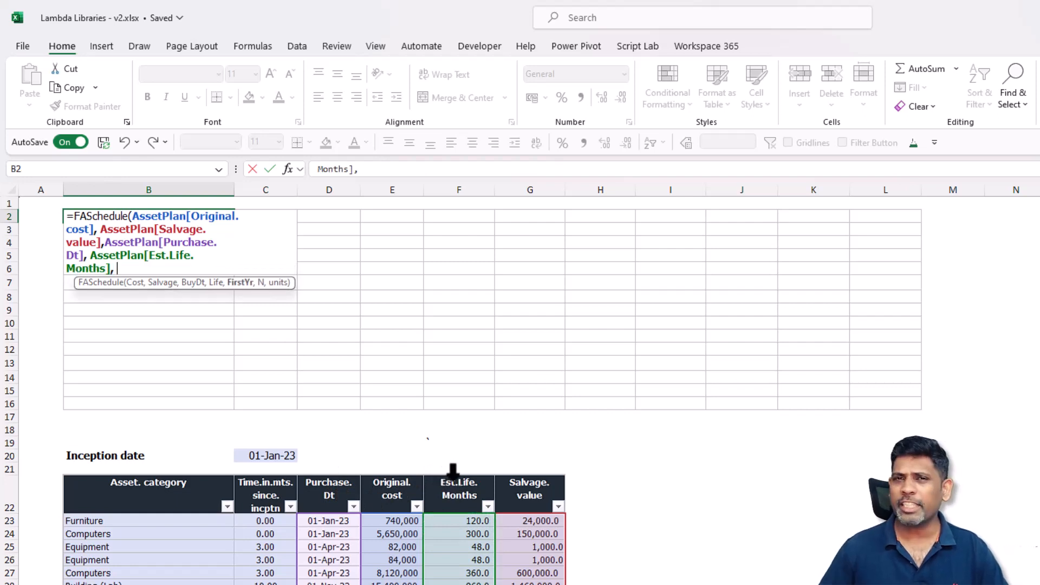
Complete the FASchedule formula in B2 with first year 2024, 7 years and units of 1000, and enter it
text( 2024,)
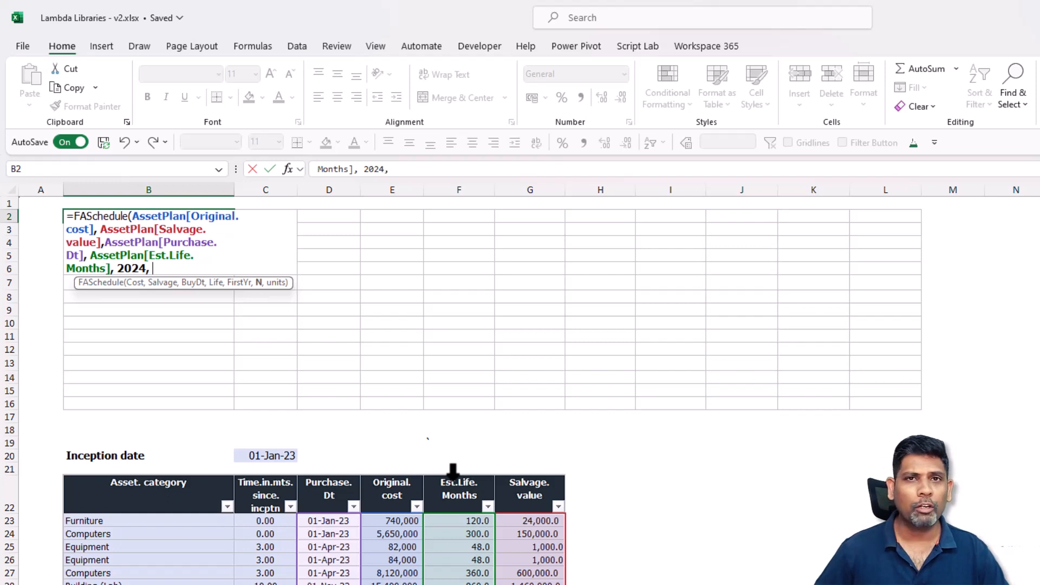
text( 7, 1000)
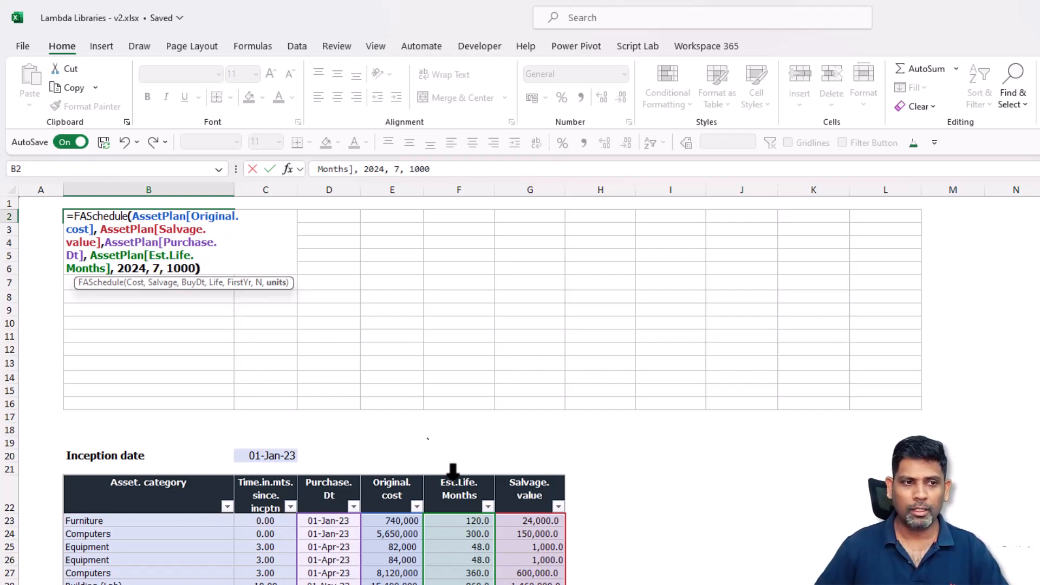
text())
key(ctrl+Return)
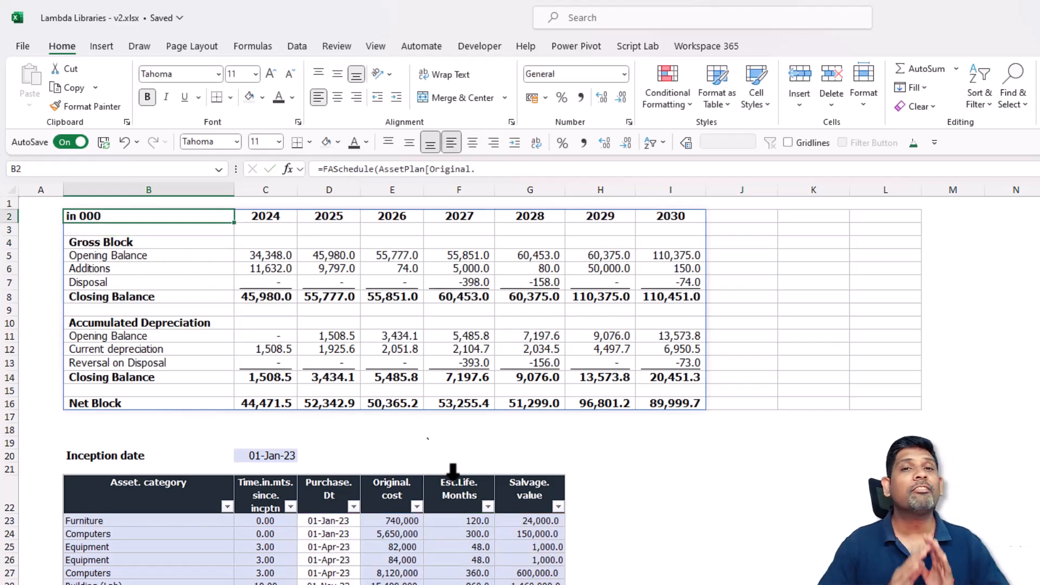